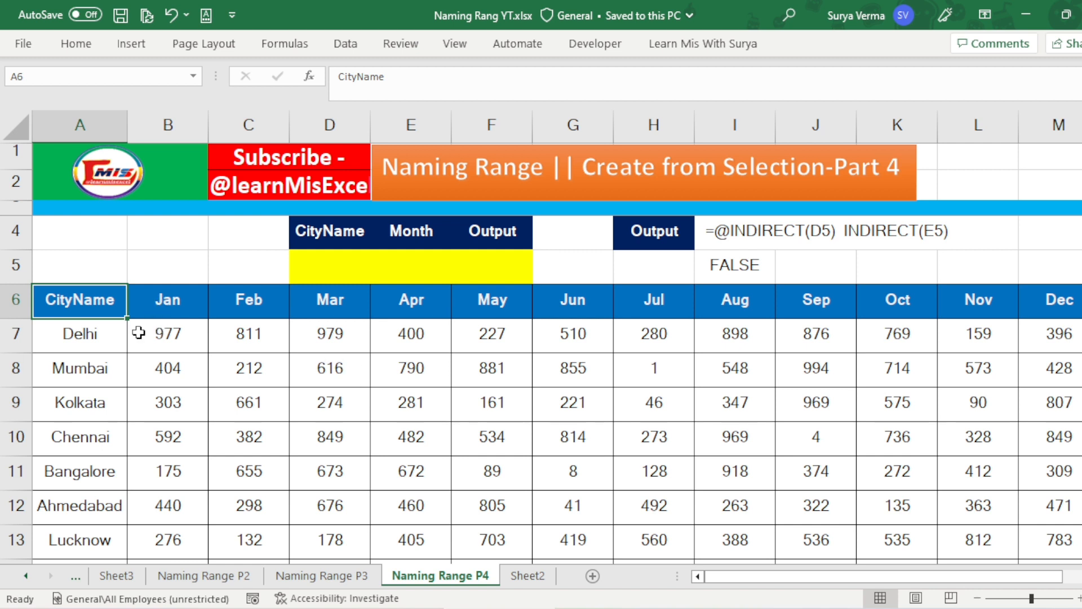
Step: Review the earlier Naming Range sheets for parts 3, 2 and 1, ending on the Naming Range P4 sheet
click(301, 577)
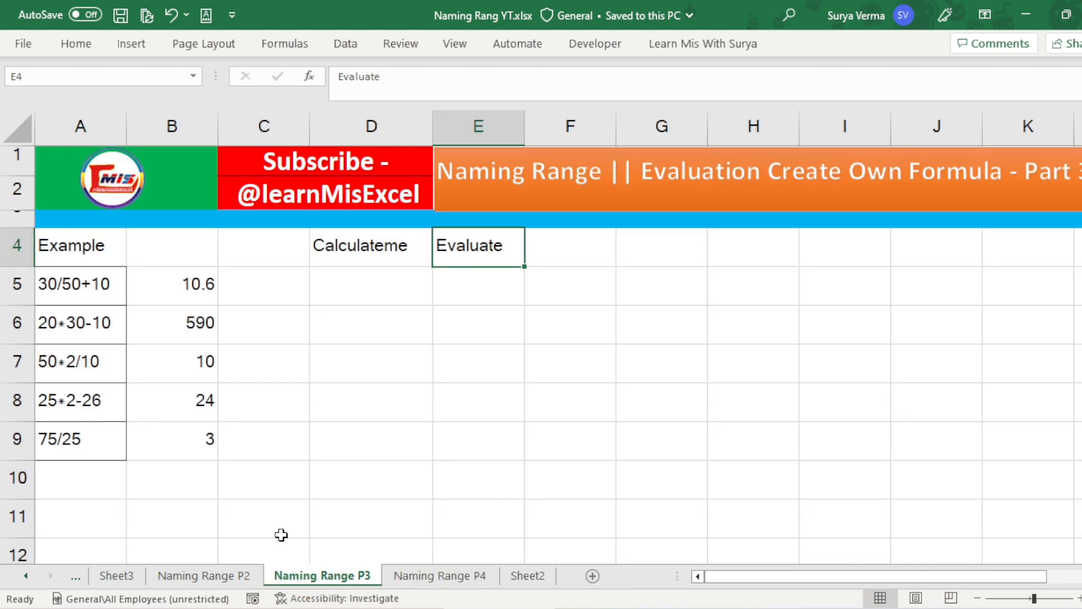
click(202, 576)
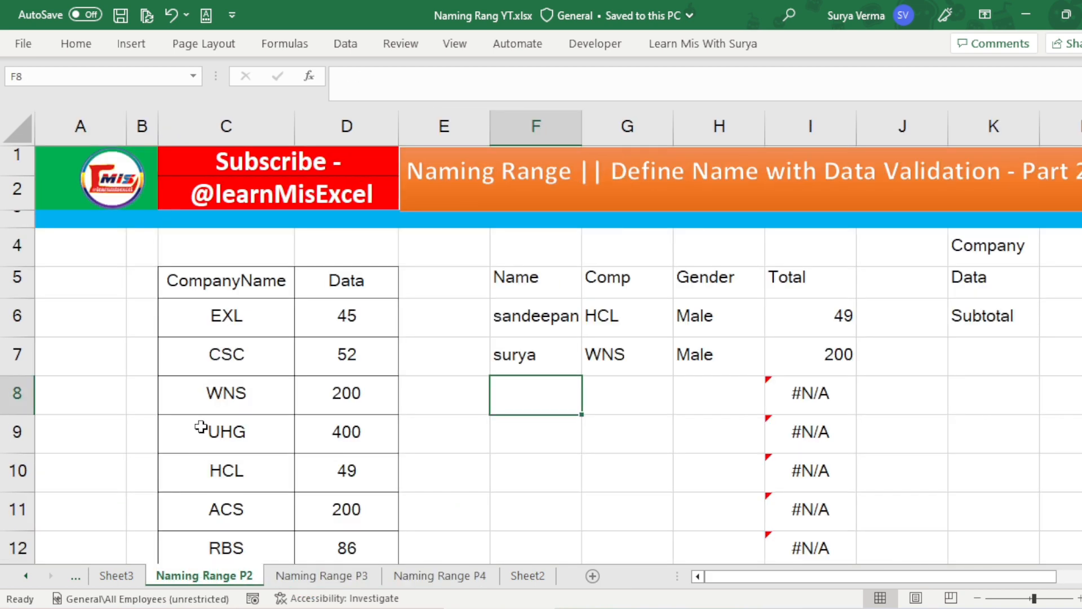
drag(681, 313, 684, 358)
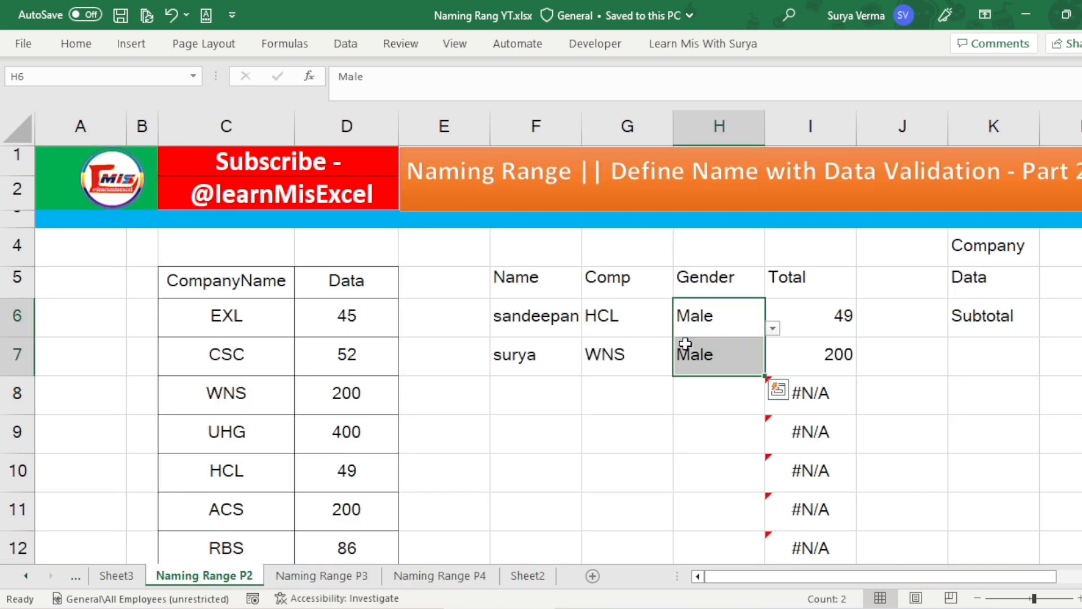
click(684, 358)
click(28, 580)
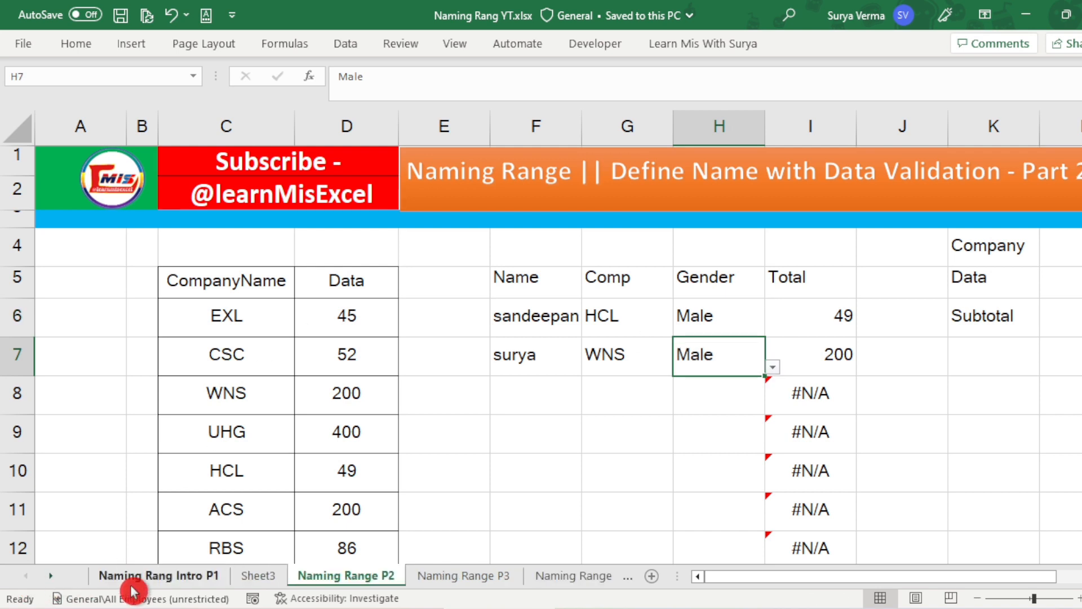
click(133, 581)
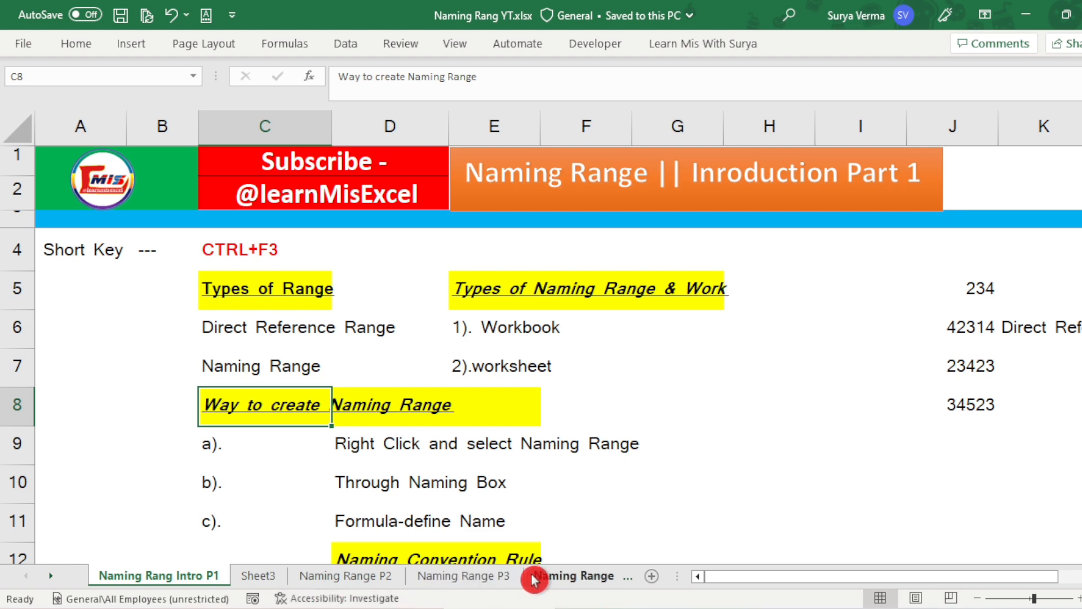
click(564, 576)
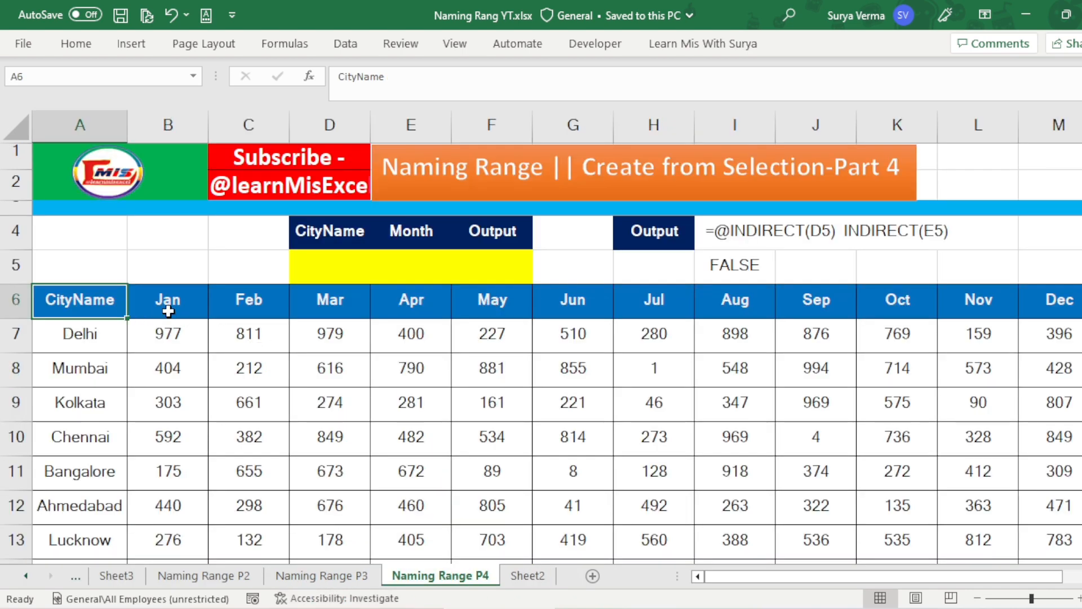
Step: Examine the header row of the city table, from CityName across the month columns
click(167, 311)
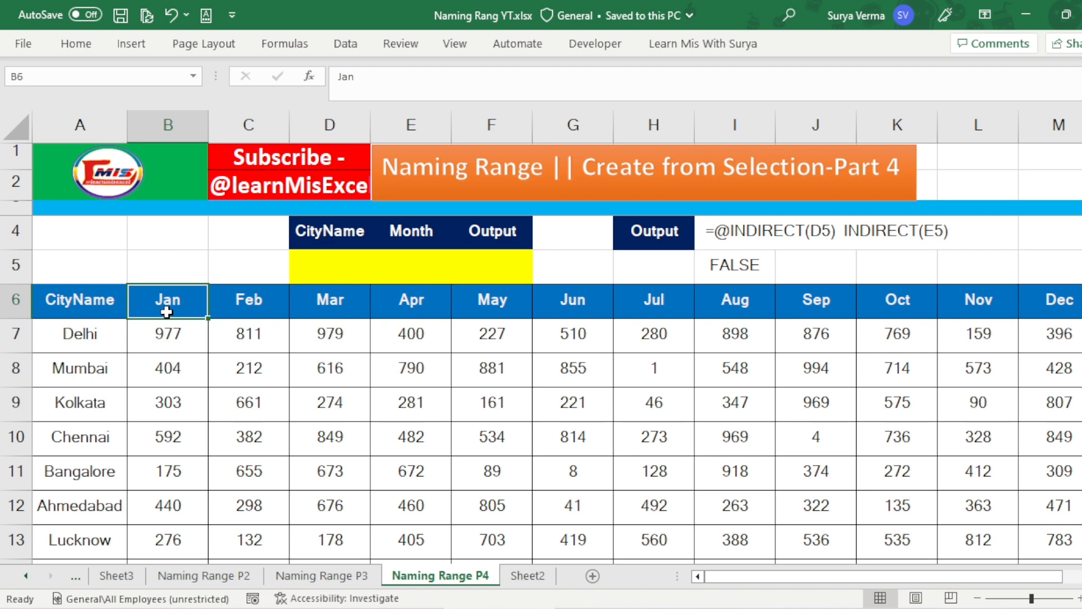
click(76, 312)
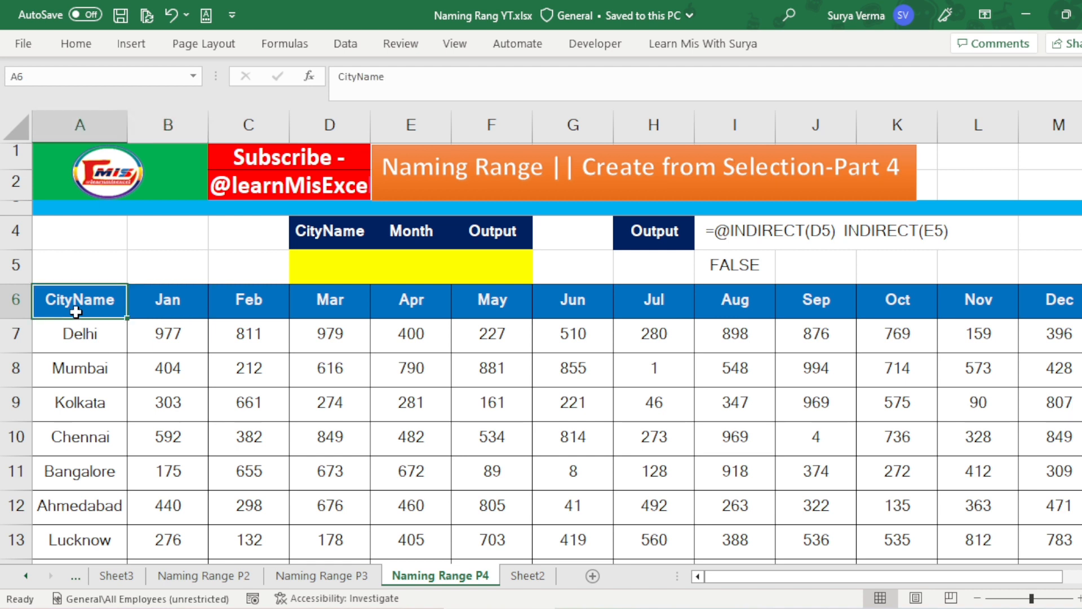
key(Down)
key(Up)
key(ctrl+Right)
key(ctrl+Left)
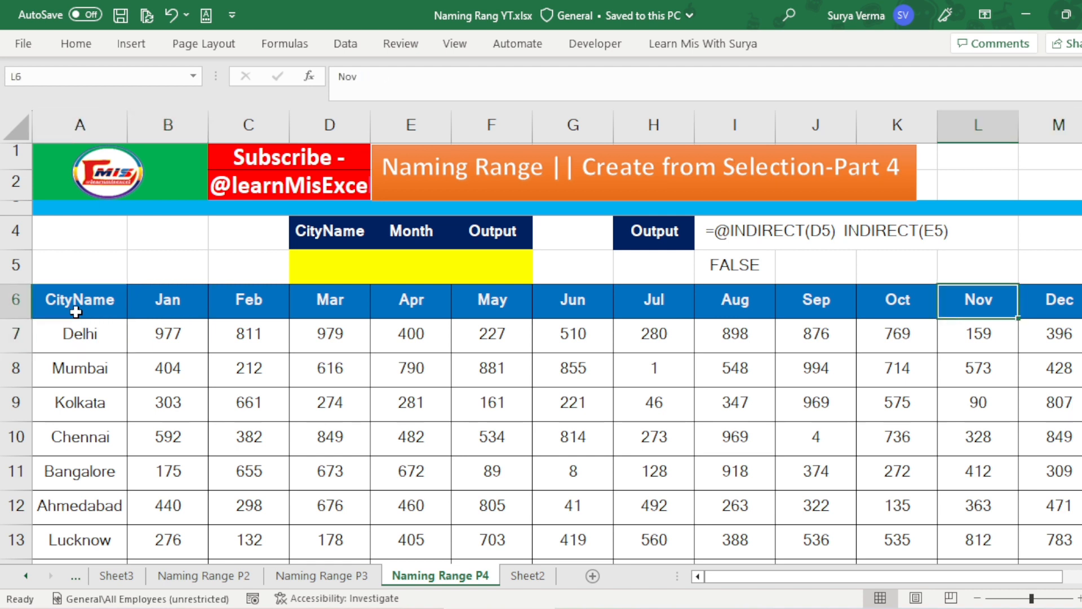
key(Right)
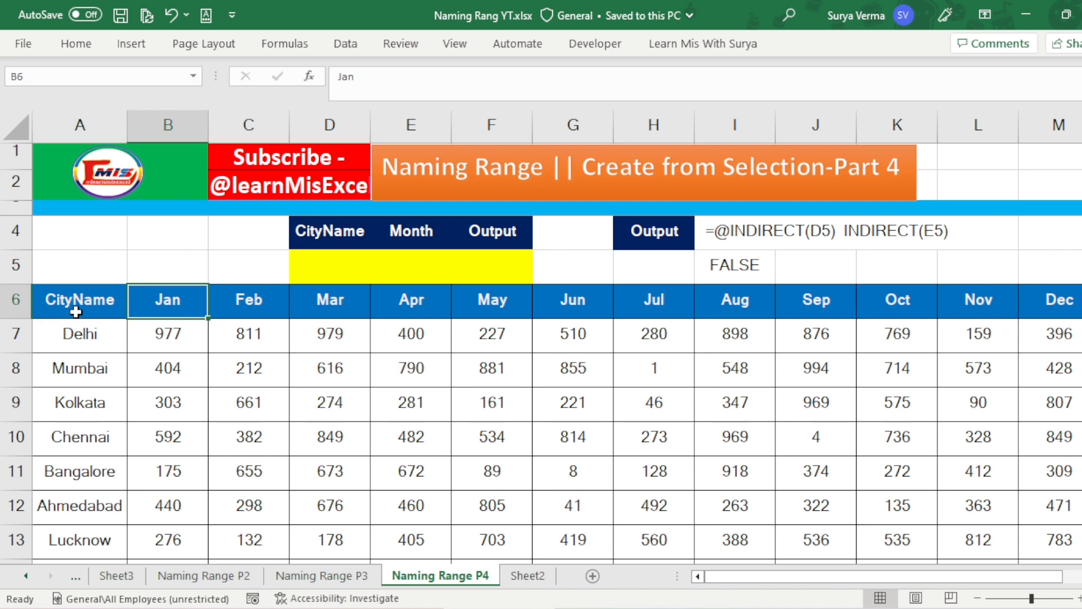
key(ctrl+Right)
key(Left)
key(Left)
key(Left)
key(Left)
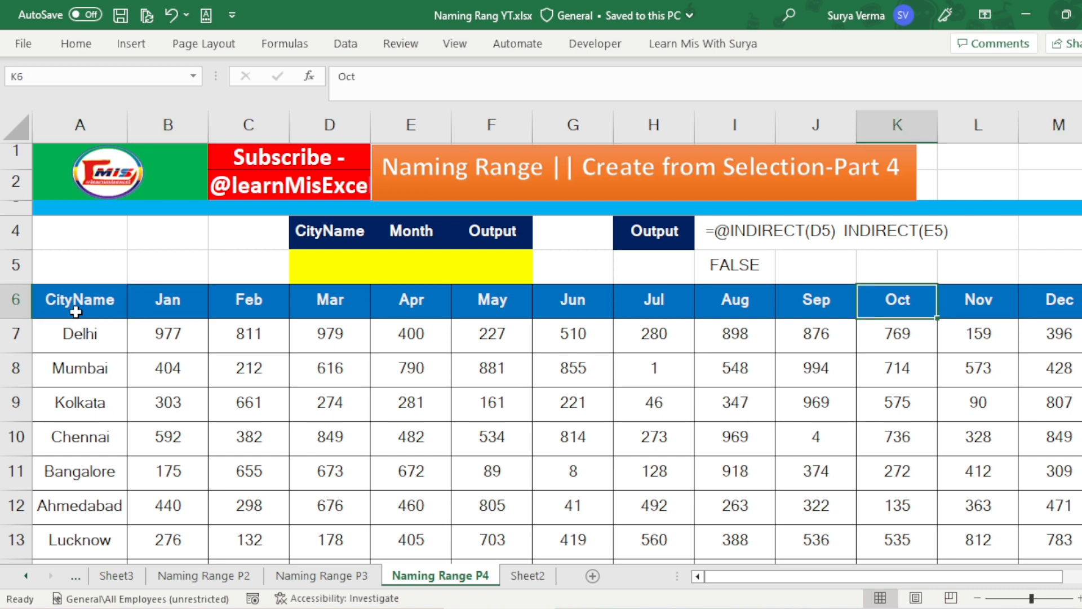
Step: Examine the city names down the CityName column of the table
key(Down)
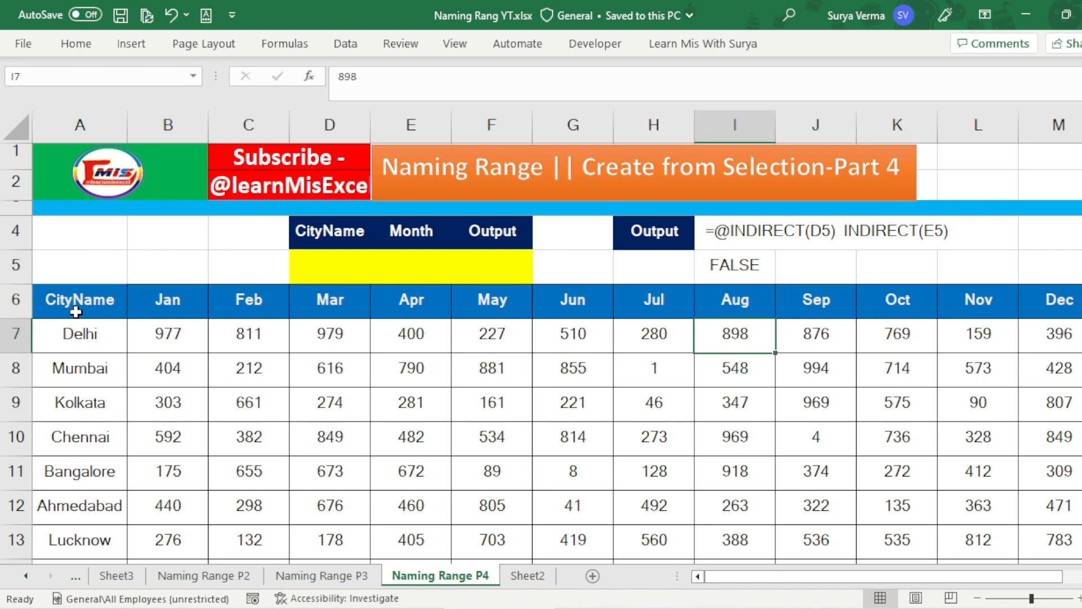
key(ctrl+Left)
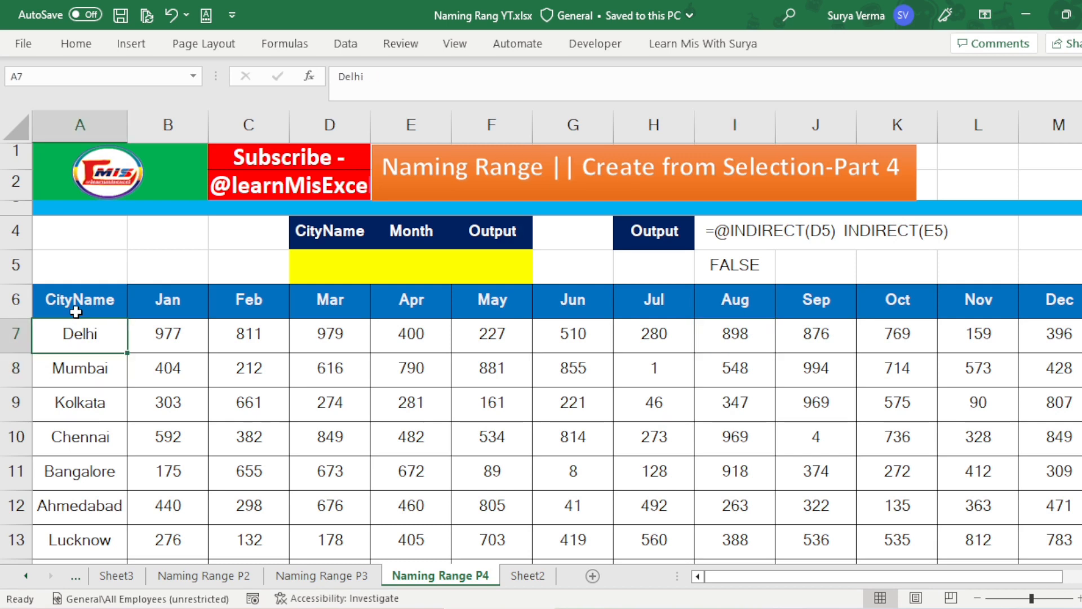
key(ctrl+Down)
key(ctrl+Up)
key(Down)
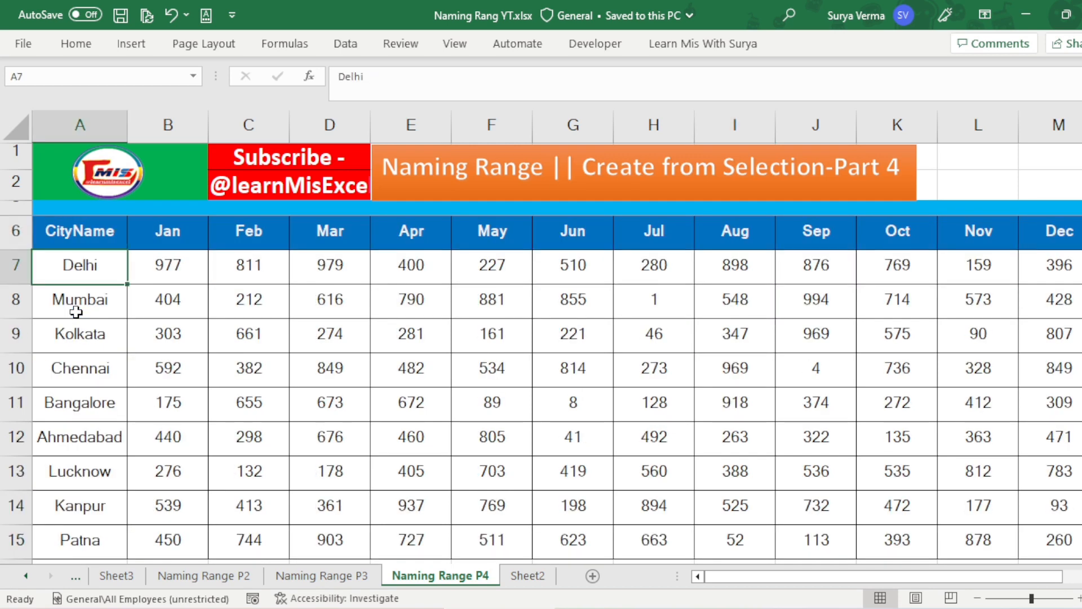
key(Down)
key(Right)
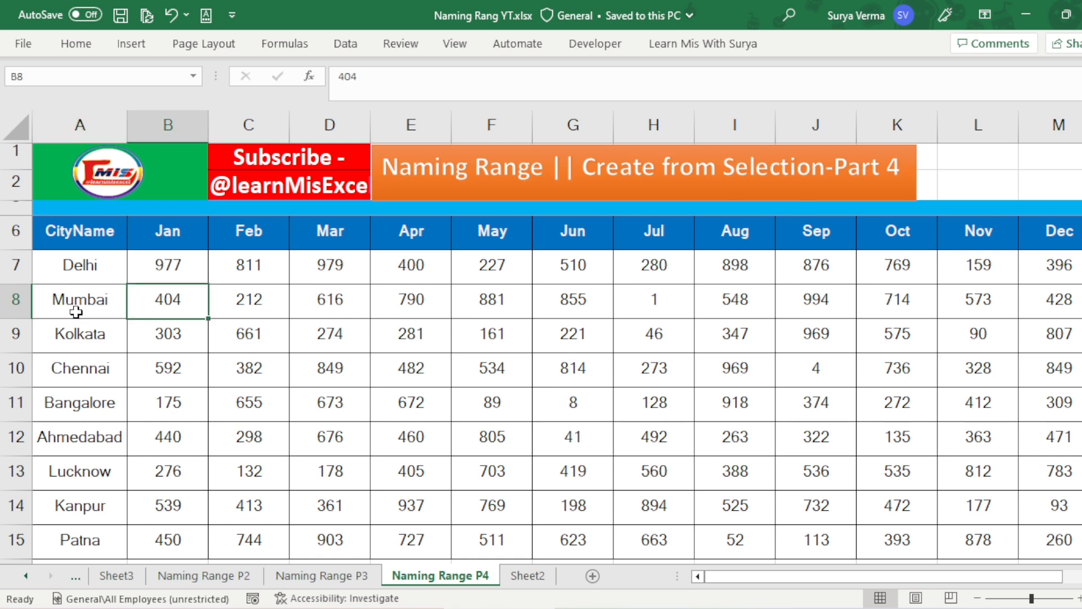
key(Up)
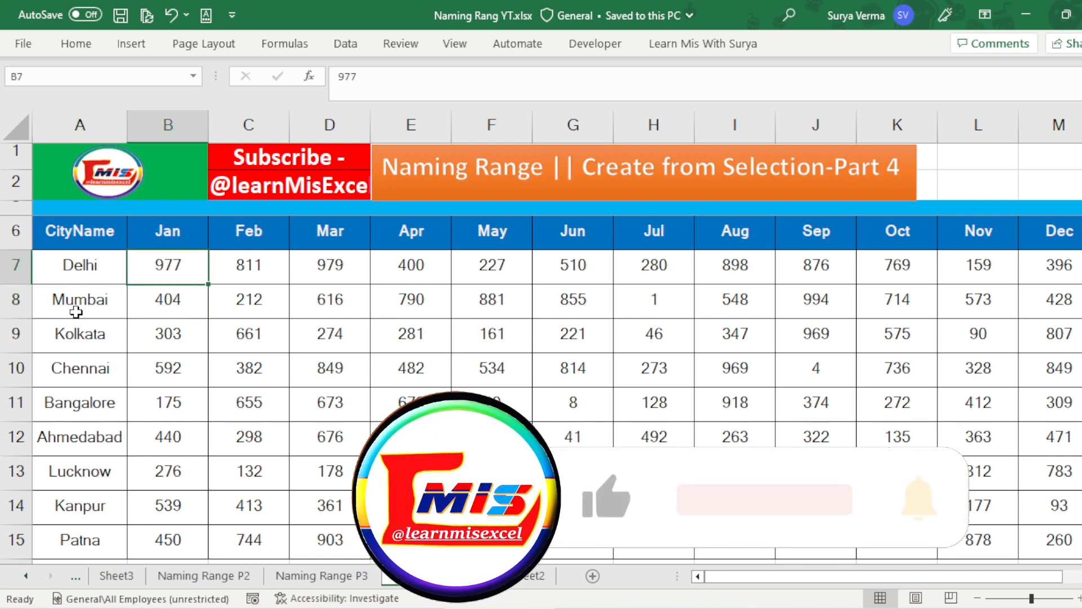
Step: Examine Delhi's monthly values along row 7 through to the Dec column
key(Right)
key(Right)
key(Right)
key(Right)
key(Right)
key(Right)
key(Right)
key(Right)
key(Right)
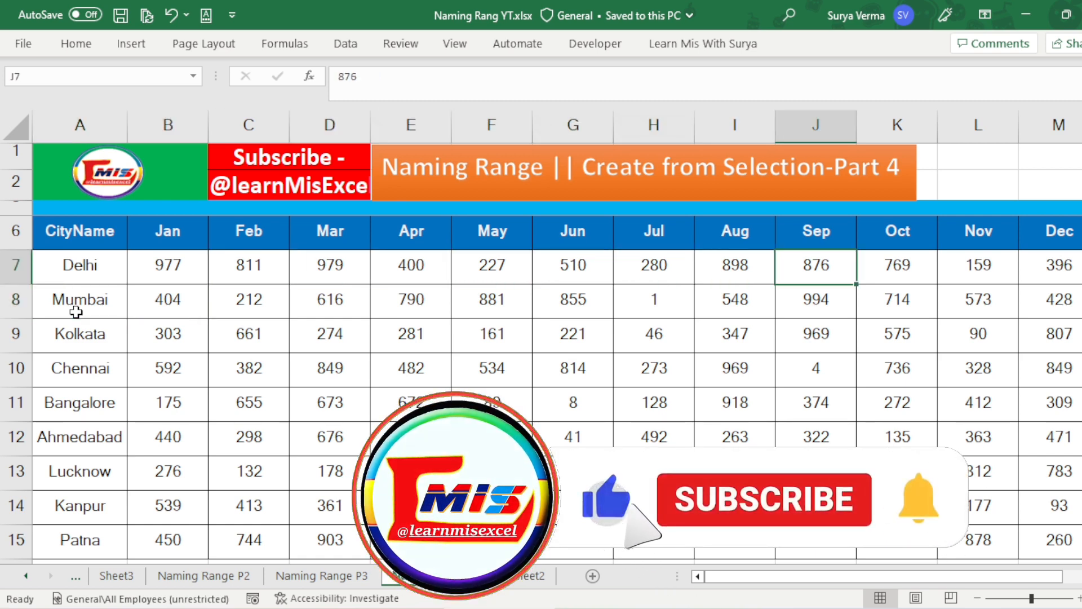
key(Right)
key(Right)
key(Up)
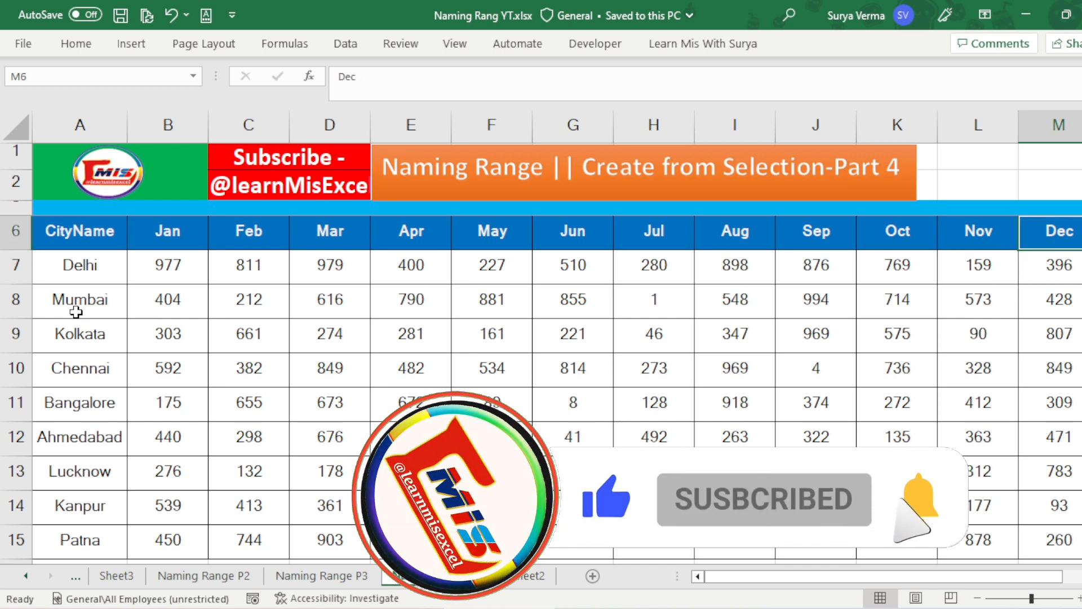
Step: Examine the empty CityName, Month and Output lookup cells D5:F5 above the table
key(Home)
key(Down)
key(Up)
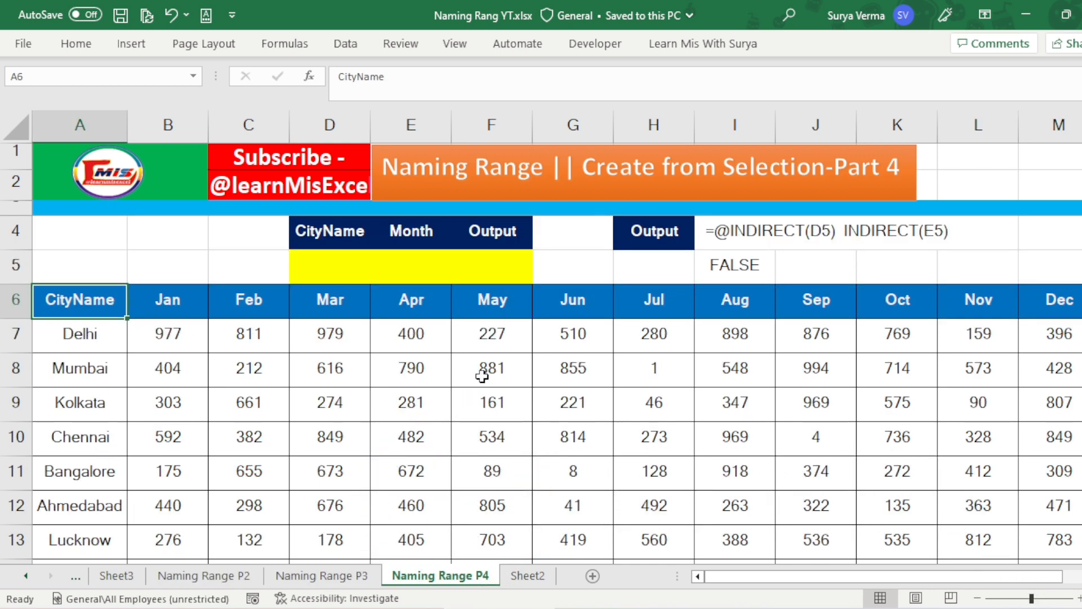
drag(316, 261, 424, 260)
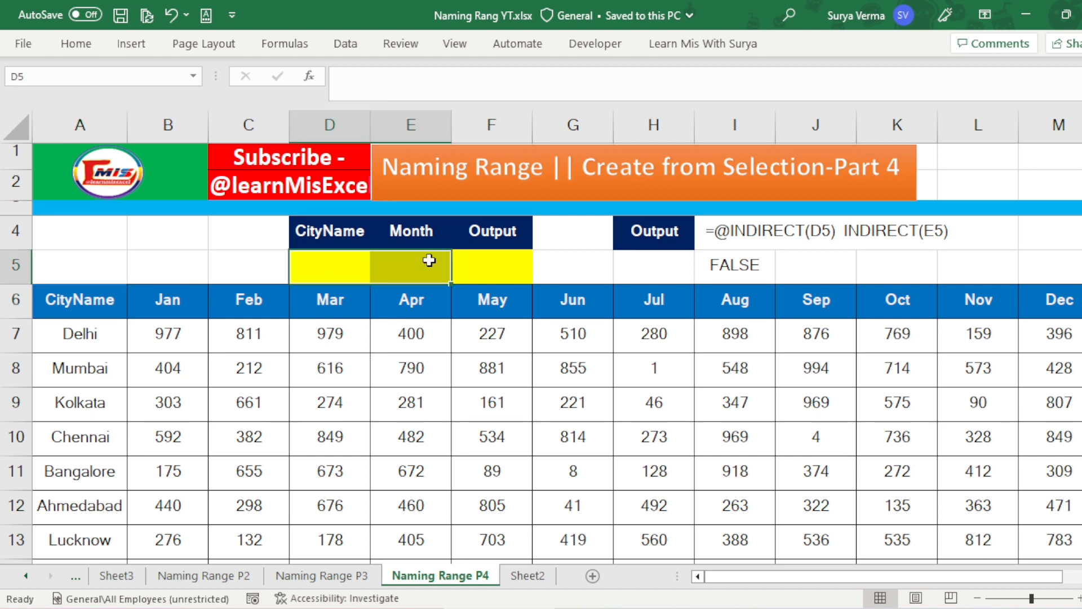
click(484, 267)
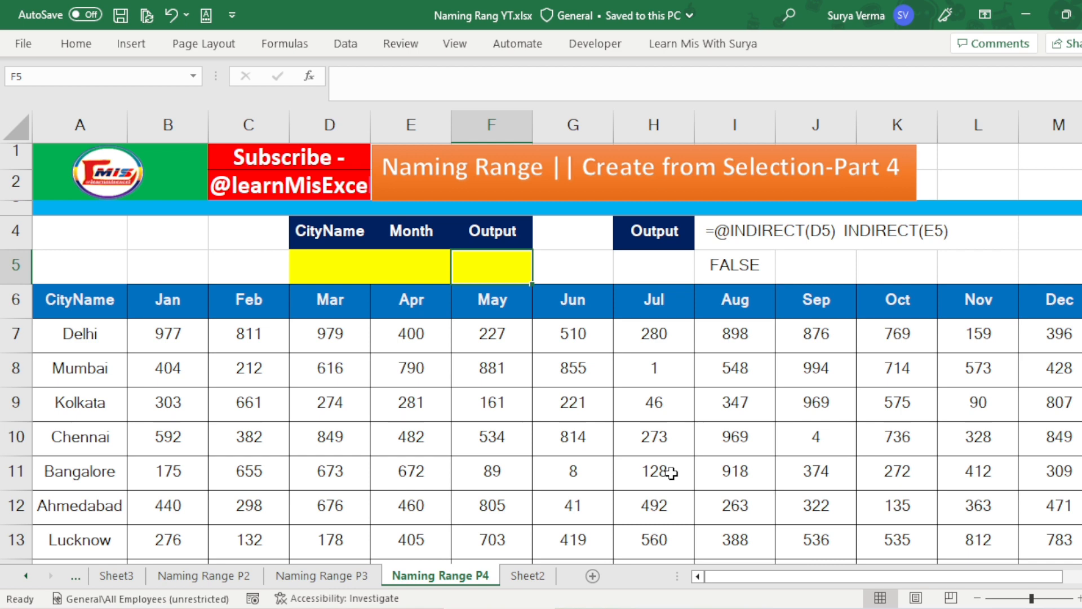
Step: Create named ranges from the whole city table A6:M15, using the top row and left column as names
click(97, 300)
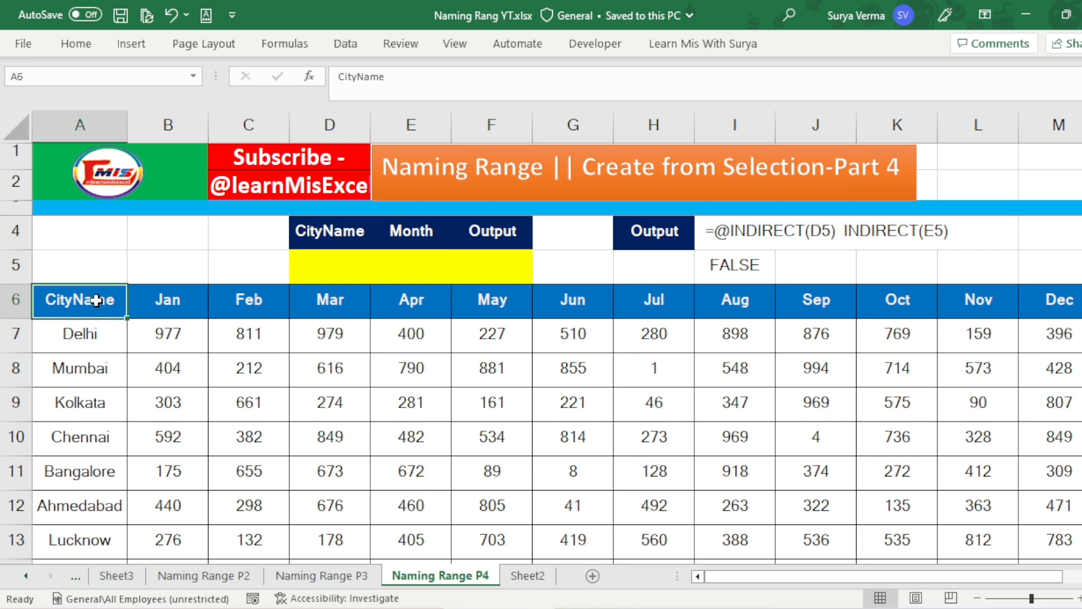
key(ctrl+shift+Right)
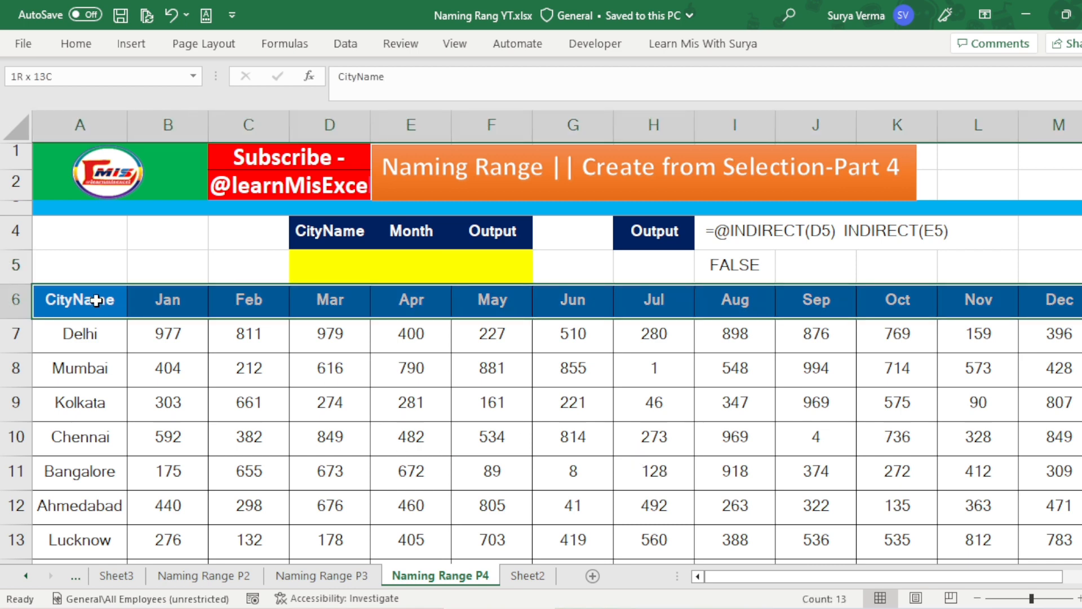
key(ctrl+shift+Down)
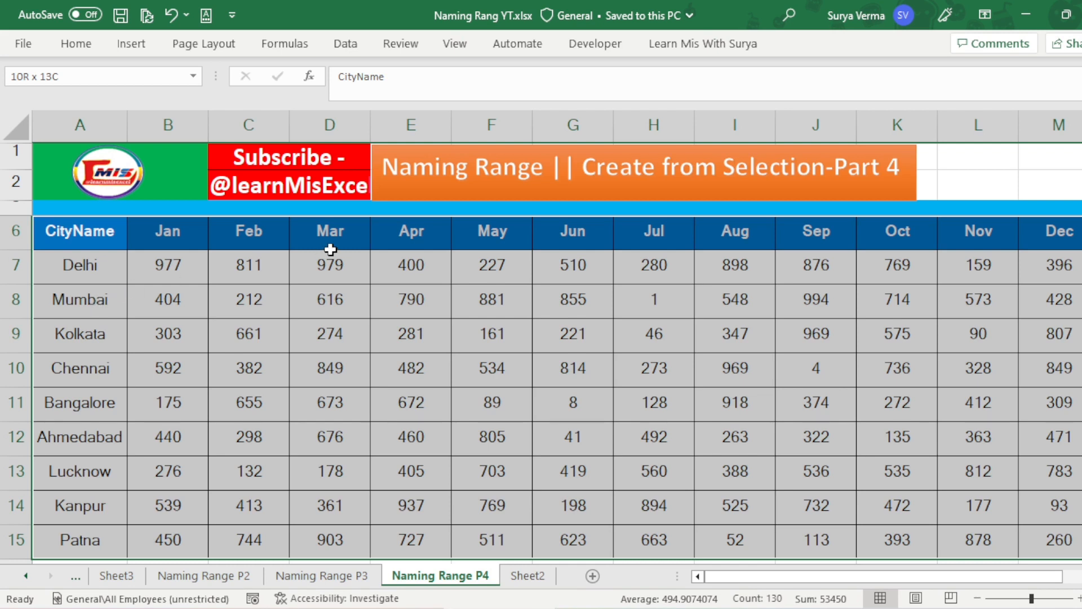
scroll(375, 314, up, 1)
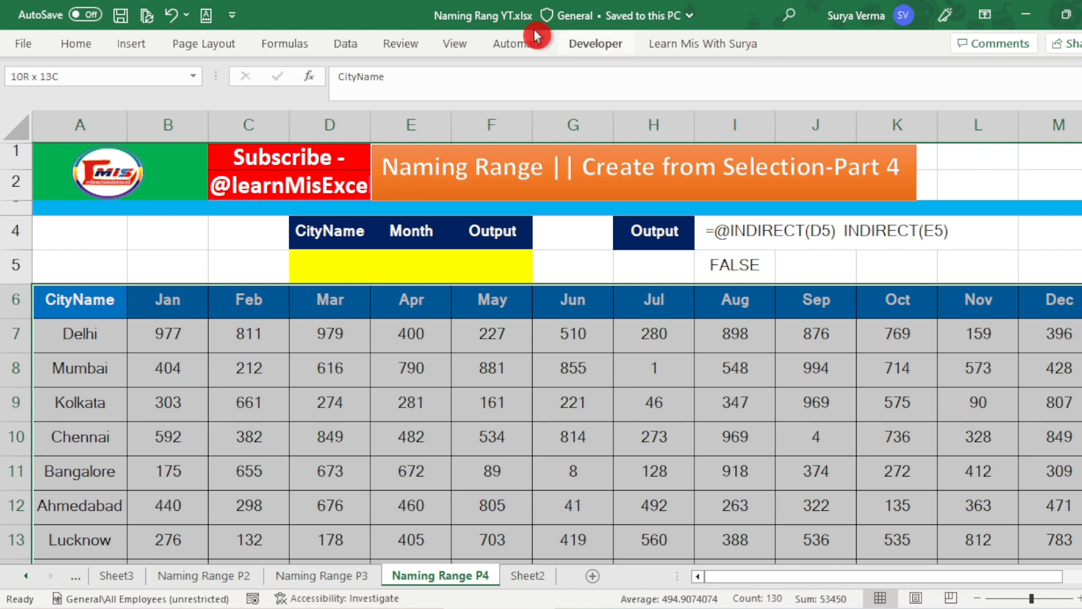
click(273, 45)
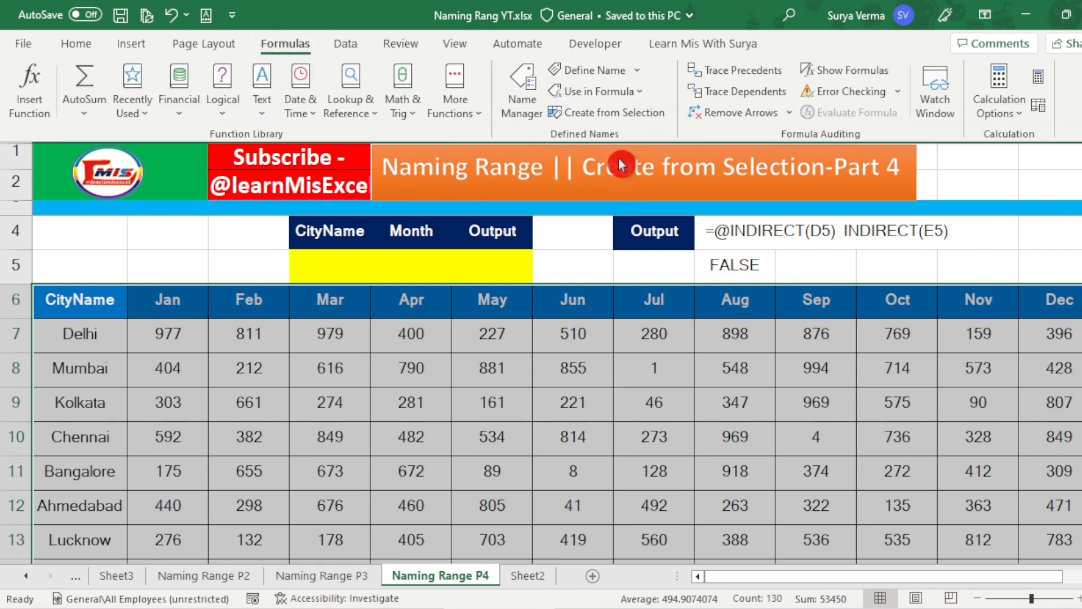
click(615, 113)
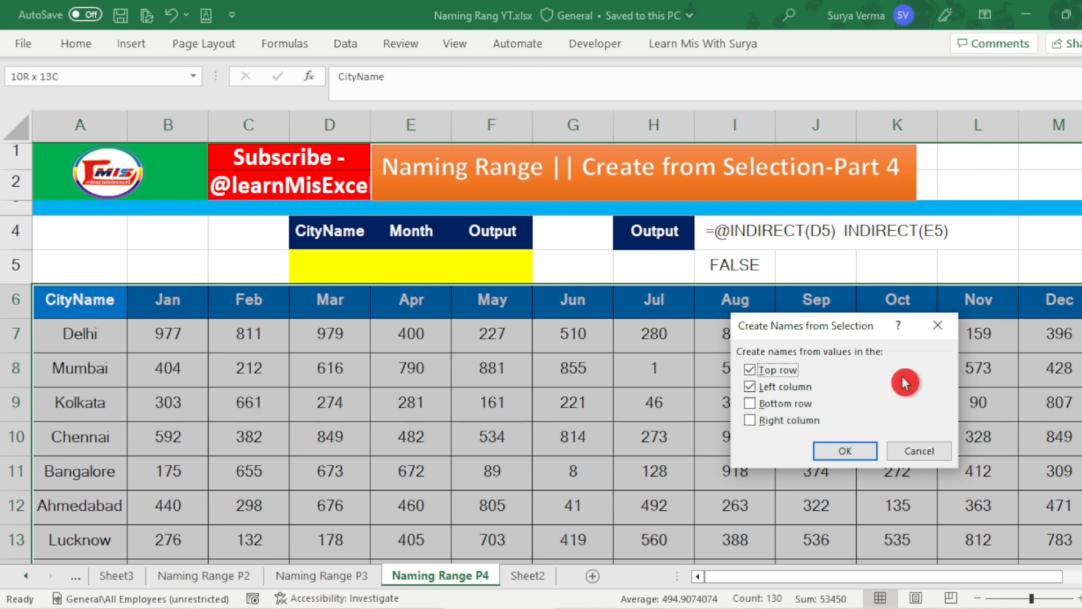
drag(849, 320, 530, 316)
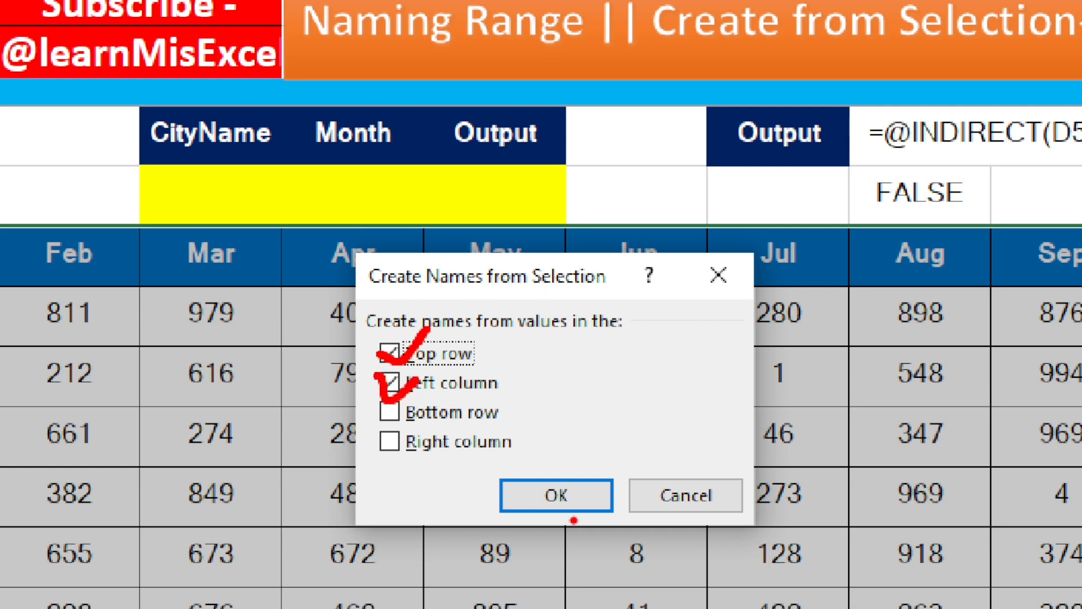
key(Escape)
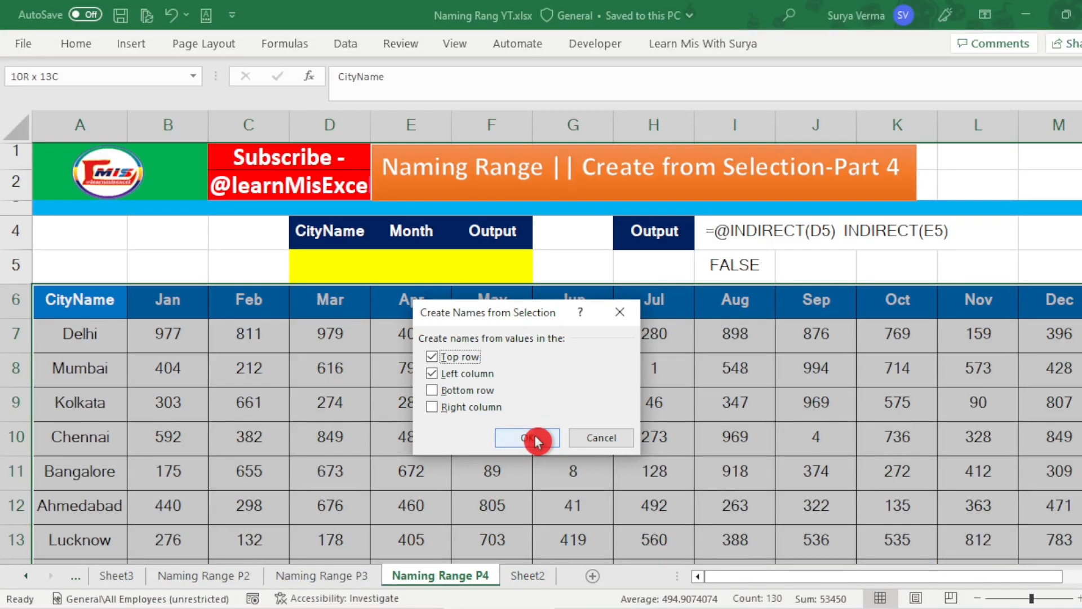
click(533, 438)
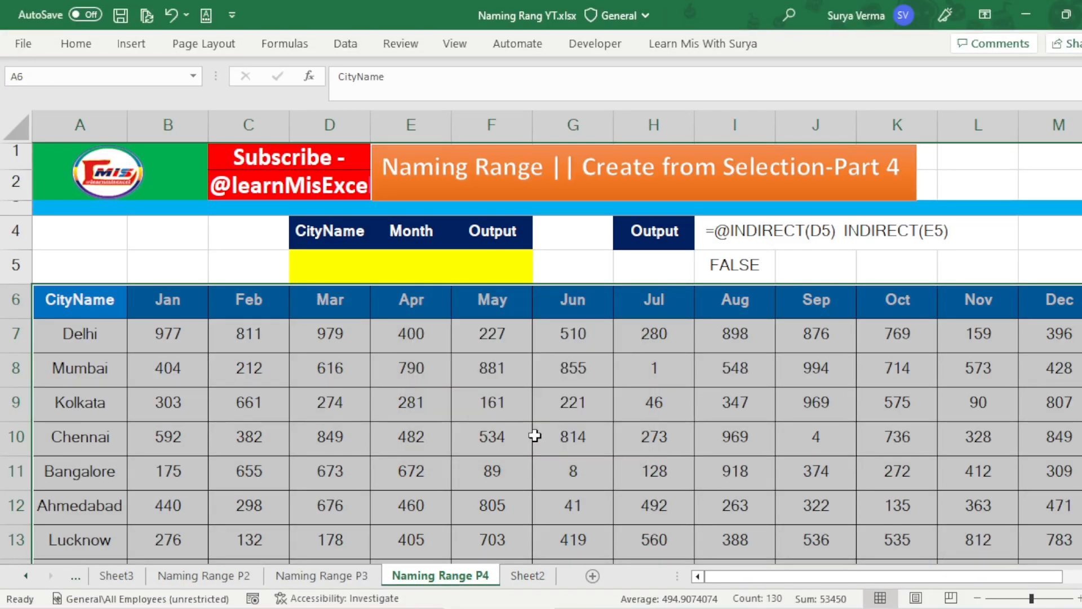
Step: Open the Name Manager and review the full list of defined names
click(305, 47)
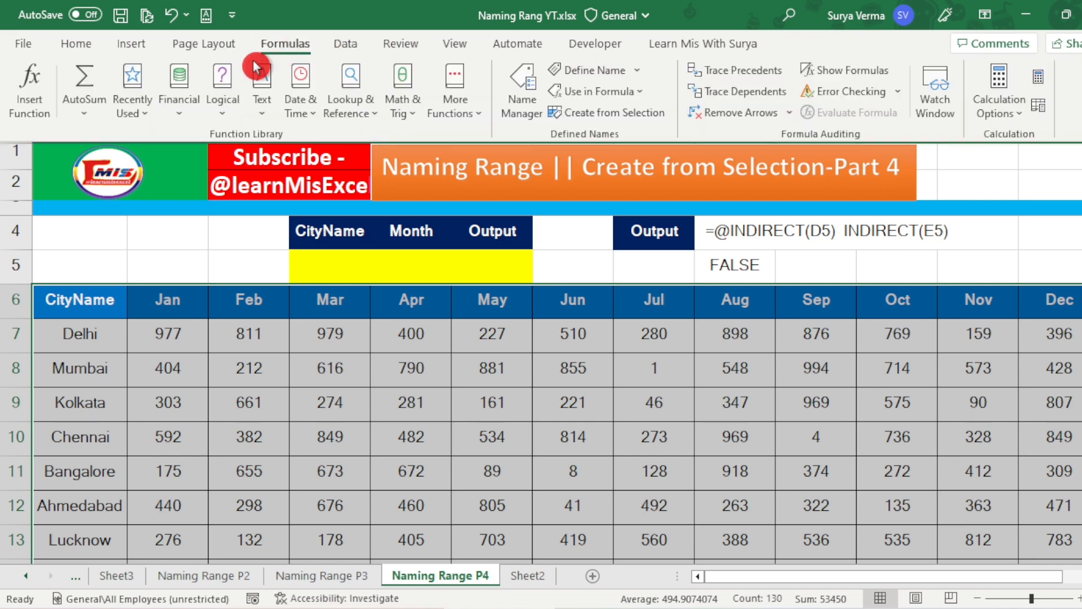
click(538, 119)
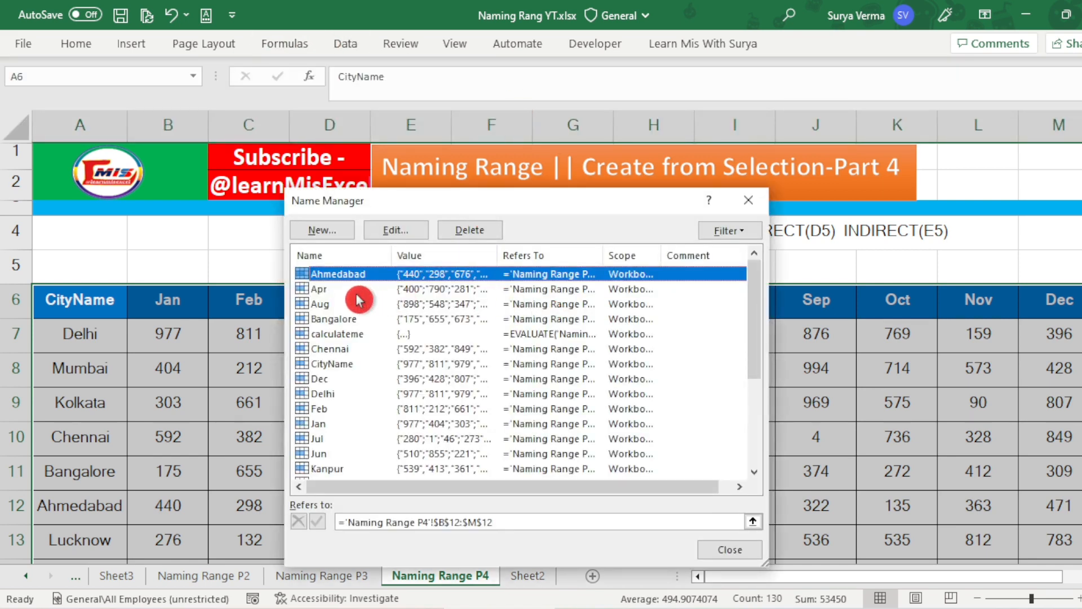
scroll(360, 451, down, 3)
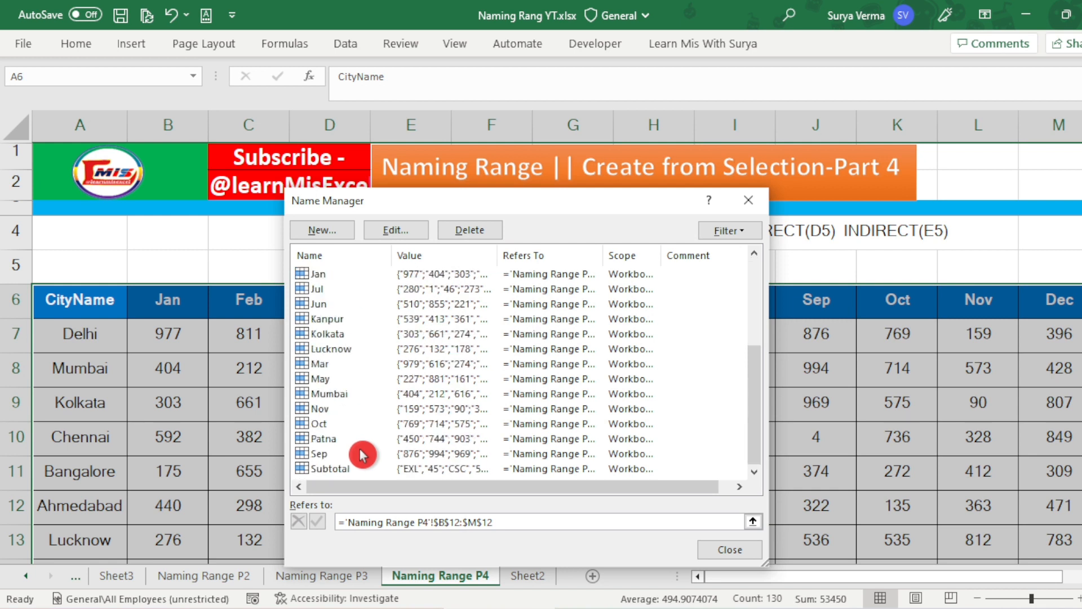
scroll(359, 454, up, 3)
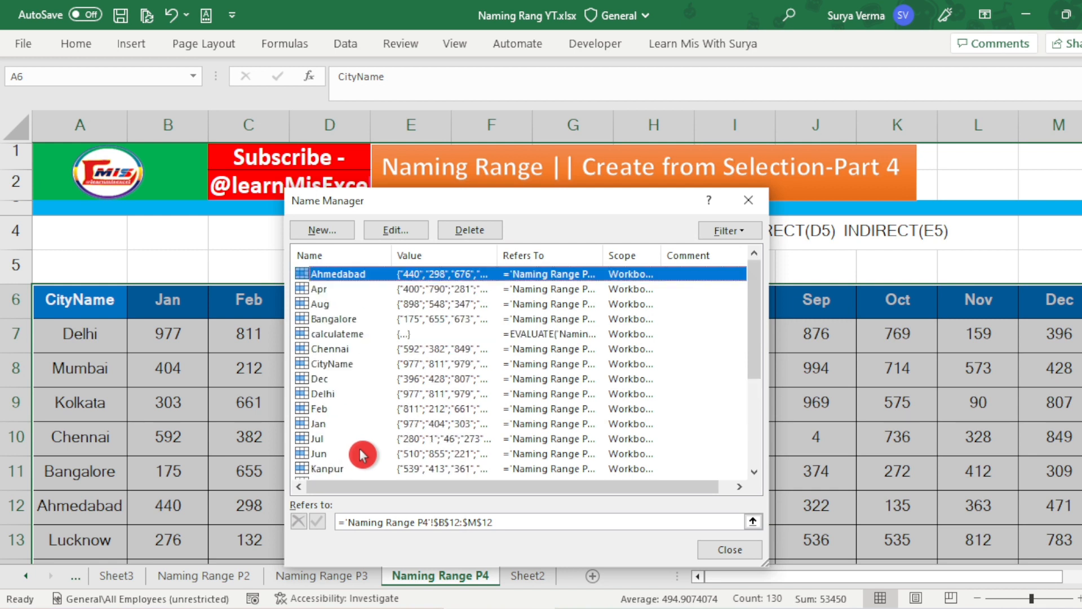
Step: Delete every defined name listed in the Name Manager and close it
key(shift+Down)
key(shift+Down)
key(shift+Down)
key(shift+Down)
key(shift+Down)
key(shift+Down)
key(shift+Down)
key(shift+Down)
key(shift+Down)
key(shift+Down)
key(shift+Down)
key(shift+Down)
key(shift+Down)
key(shift+Down)
key(shift+Down)
key(shift+Down)
key(shift+Down)
key(shift+Down)
key(shift+Down)
key(shift+Down)
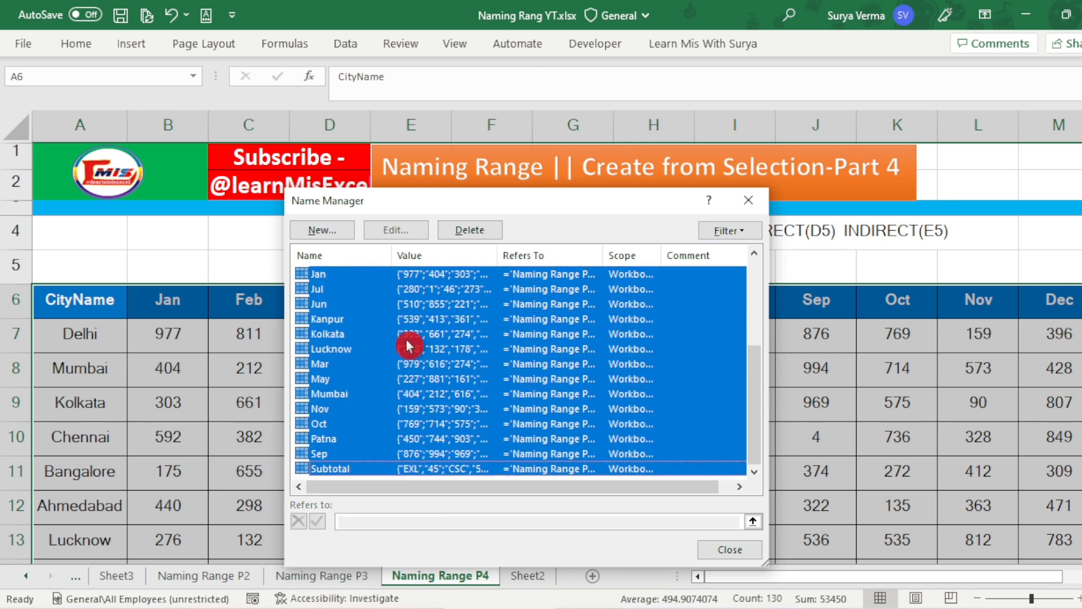
click(473, 230)
click(523, 362)
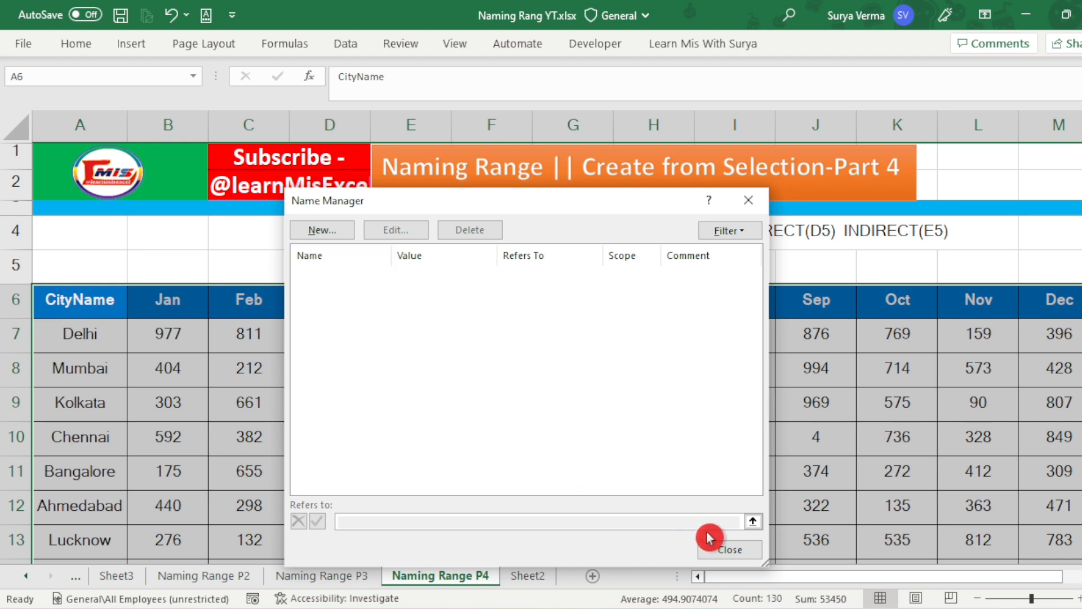
click(730, 550)
Step: Check the Name Manager for any remaining defined names, then close it
click(268, 35)
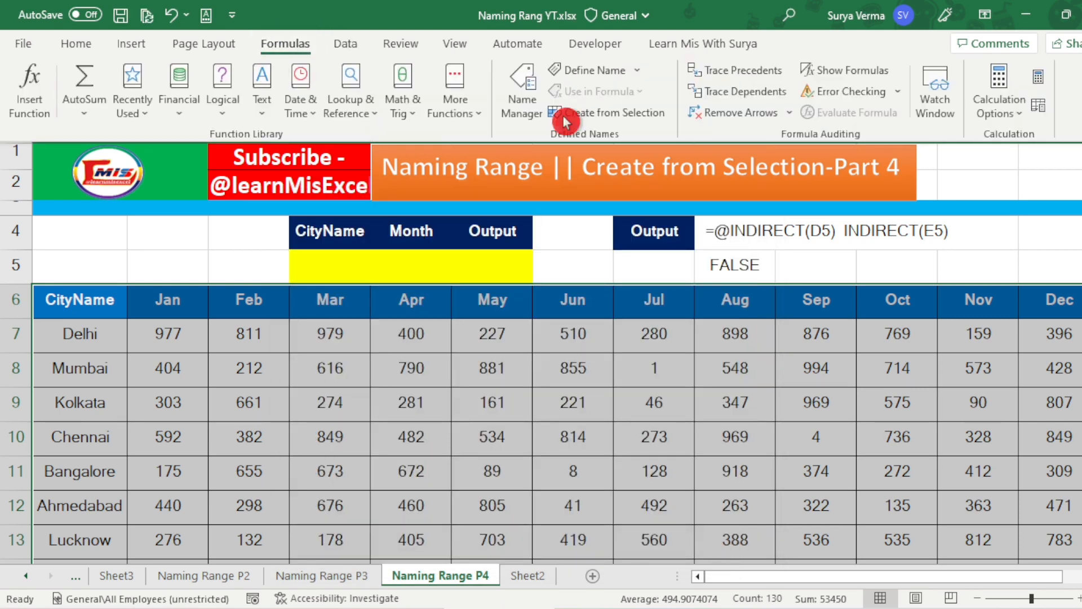
click(527, 110)
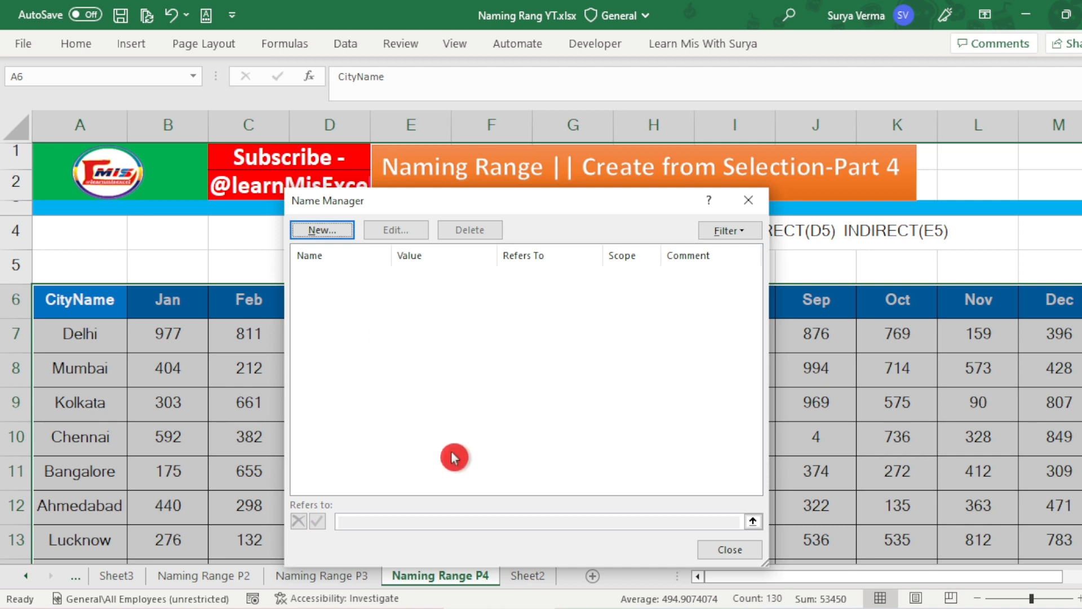
click(742, 561)
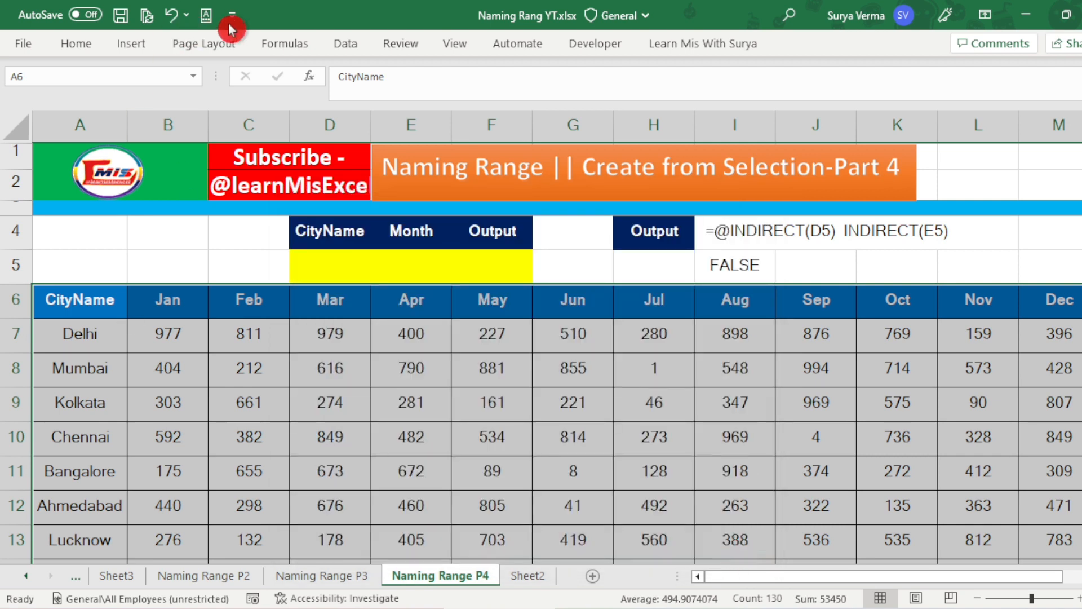
Step: Recreate named ranges from the selected city table, using the top row and left column as names
click(284, 44)
click(601, 115)
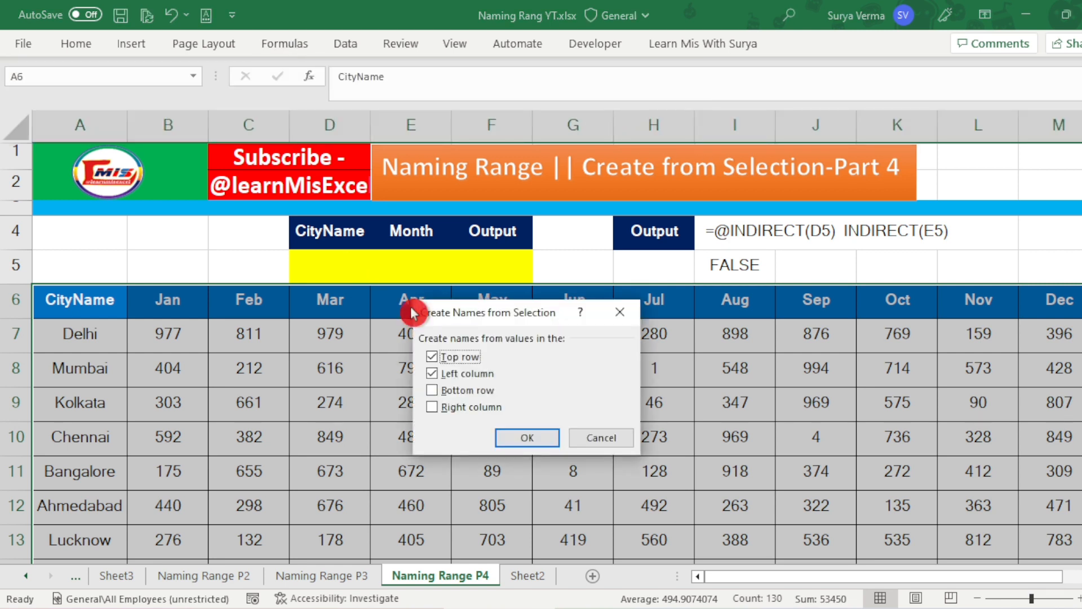
click(527, 438)
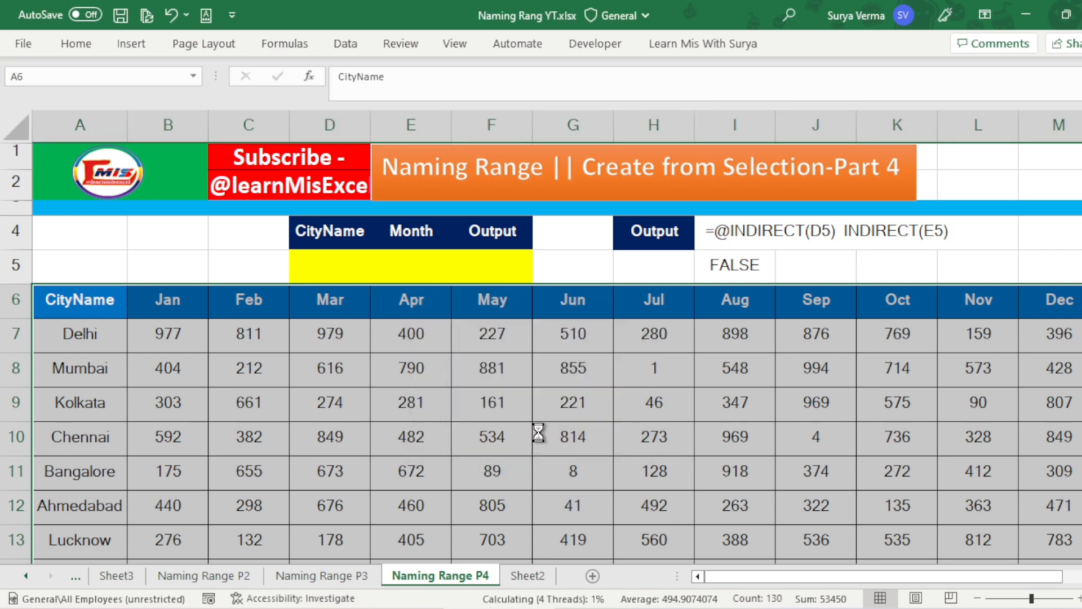
Step: Review the city and month names in the Name Manager, then close it
click(287, 45)
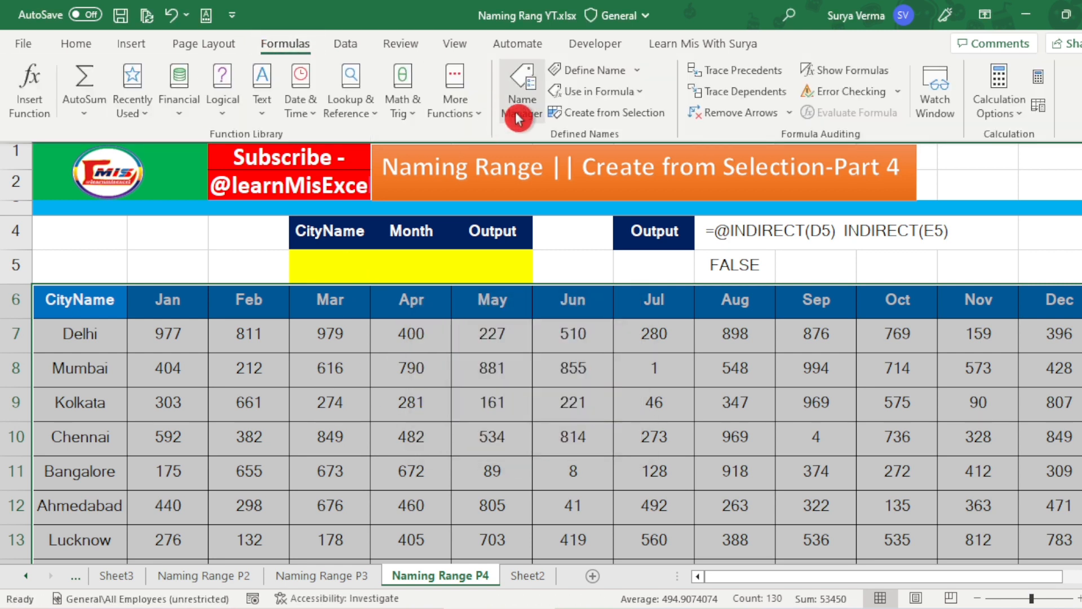
click(521, 91)
scroll(471, 333, down, 3)
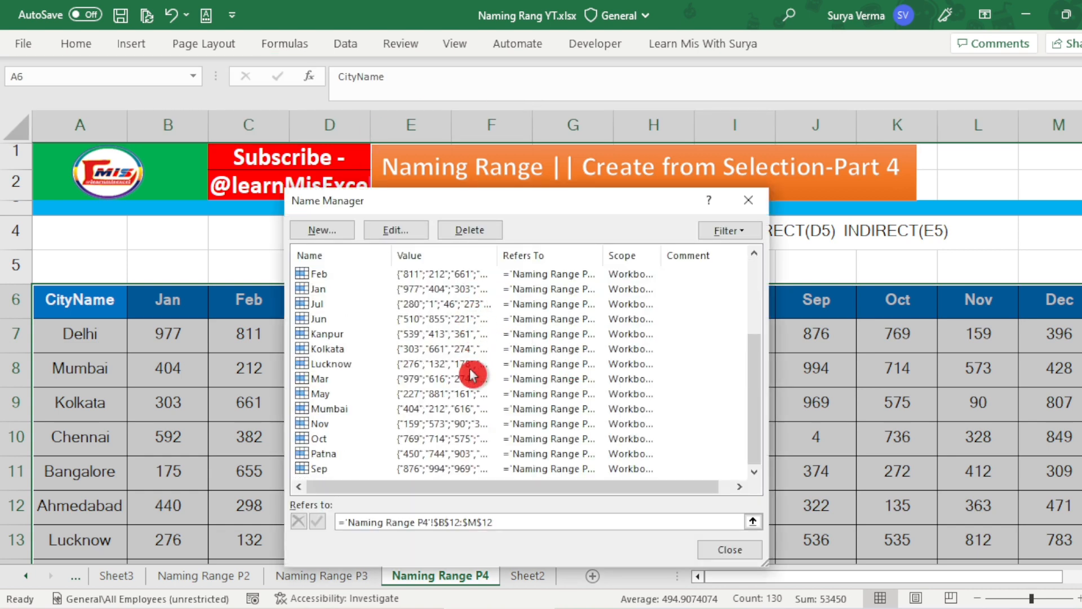
scroll(473, 372, up, 3)
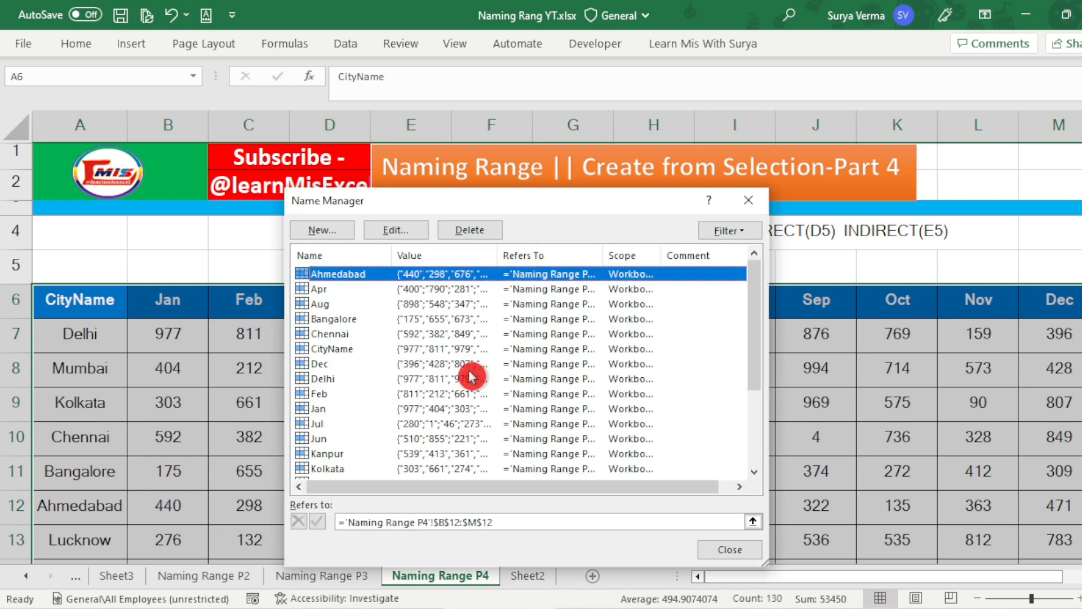
click(748, 204)
Step: Go over the empty lookup cells from CityName in D5 across to Output in F5
click(333, 266)
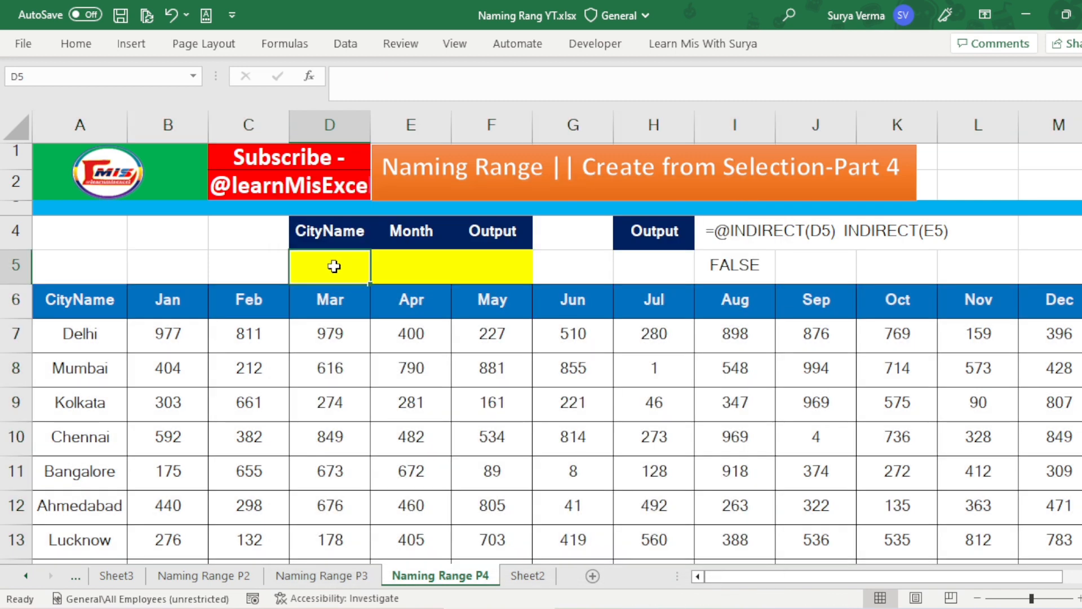
key(Up)
key(Down)
key(Right)
key(Right)
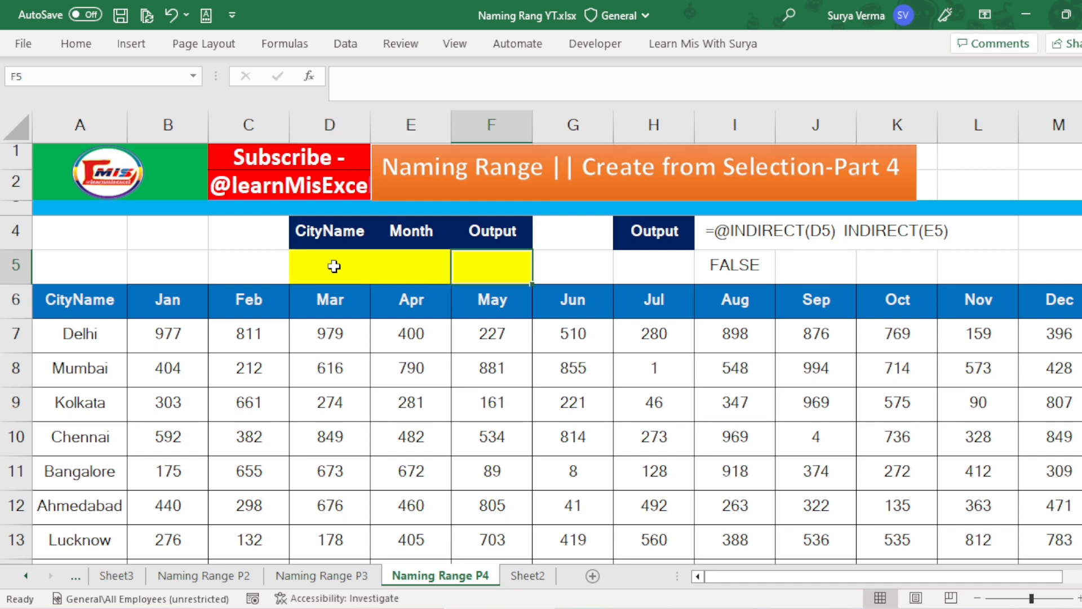
key(Left)
key(Left)
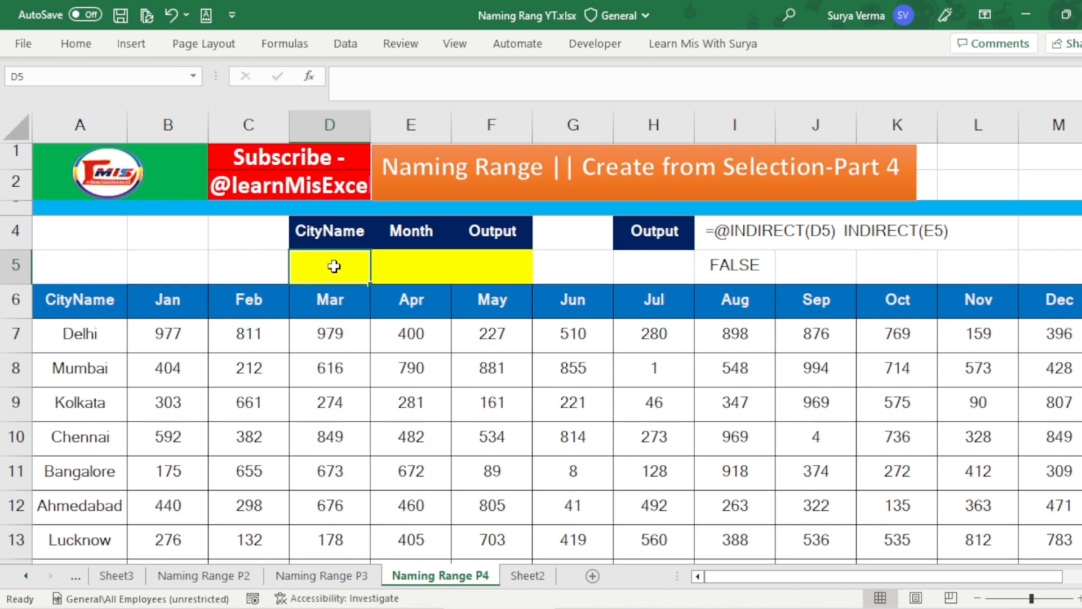
Step: Give the CityName cell D5 a list validation sourced from =$A$7:$A$15 and choose Kolkata from its dropdown
click(356, 48)
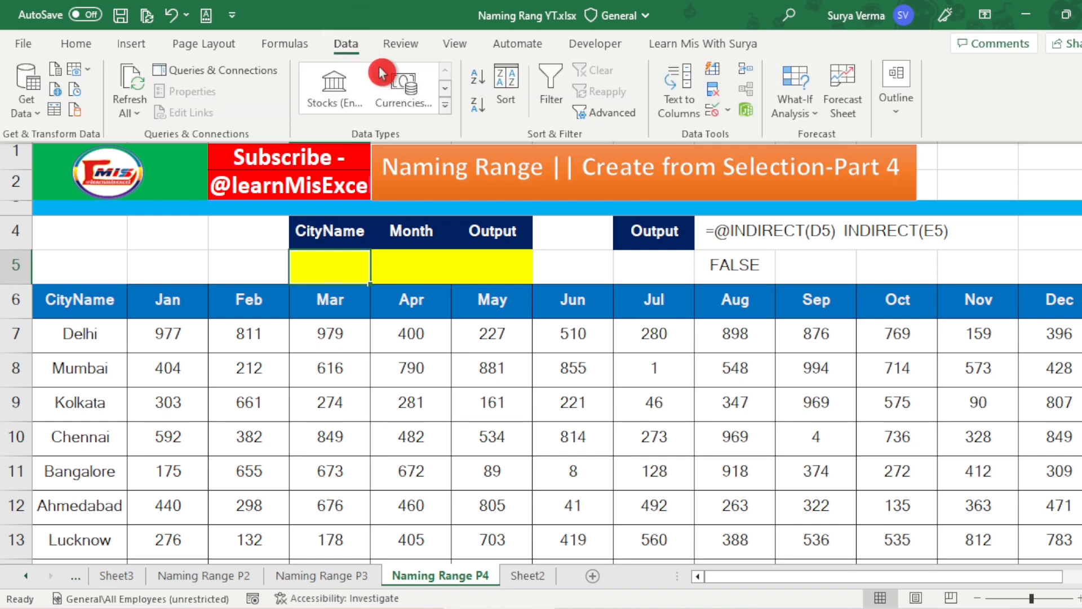
click(724, 117)
drag(536, 252, 551, 130)
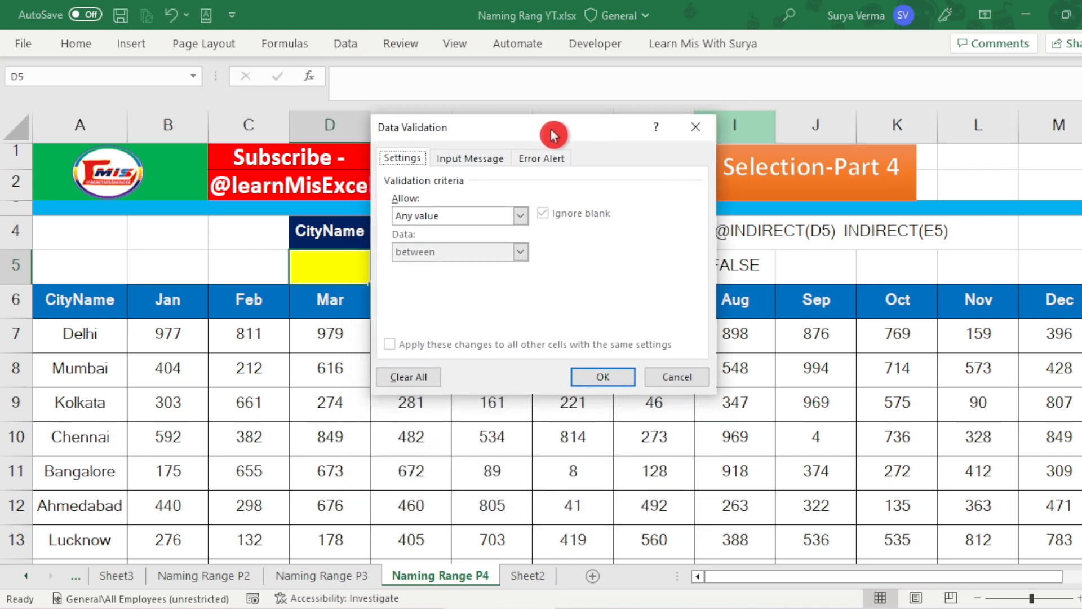
click(497, 217)
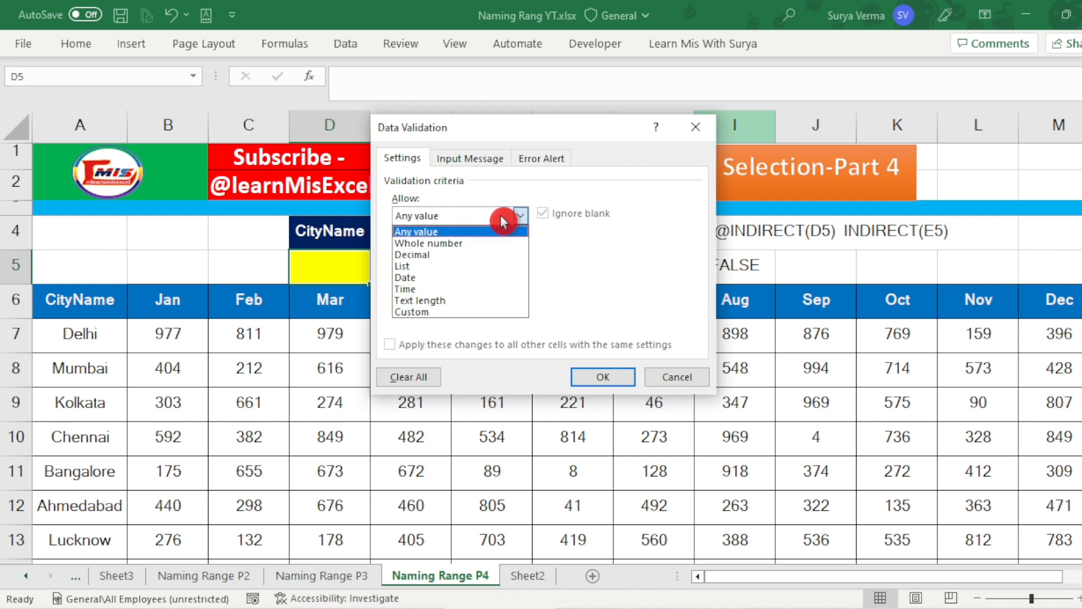
click(439, 267)
click(438, 282)
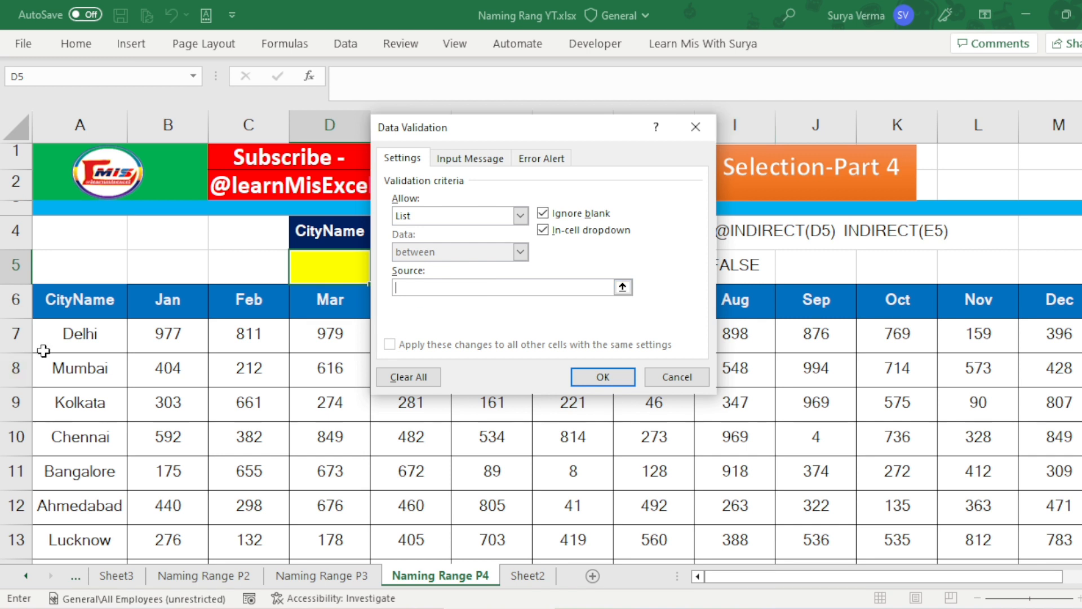
click(56, 333)
key(ctrl+shift+Down)
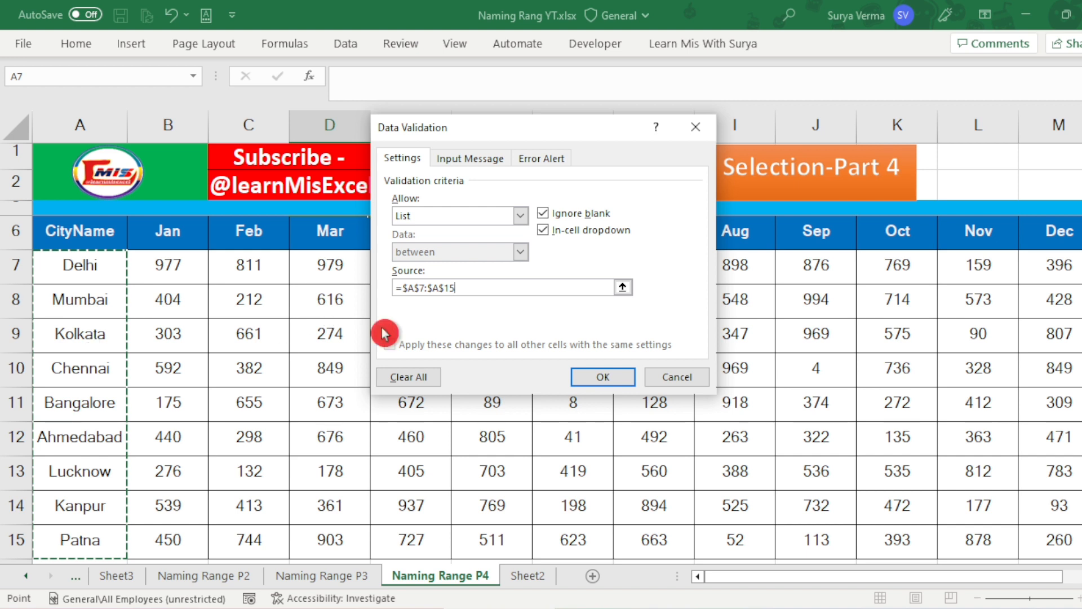
click(614, 375)
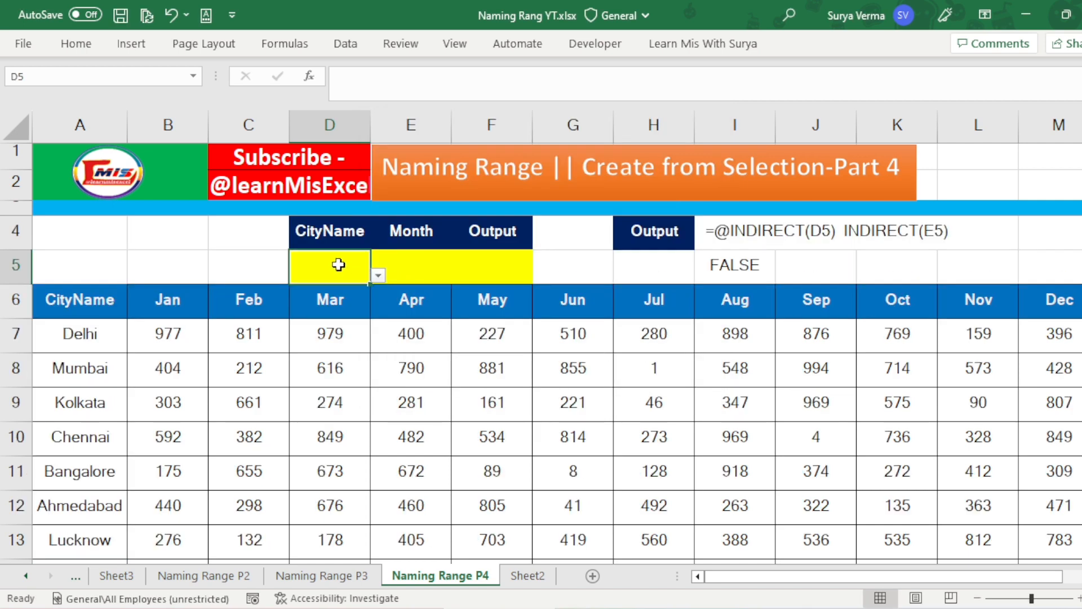
click(378, 275)
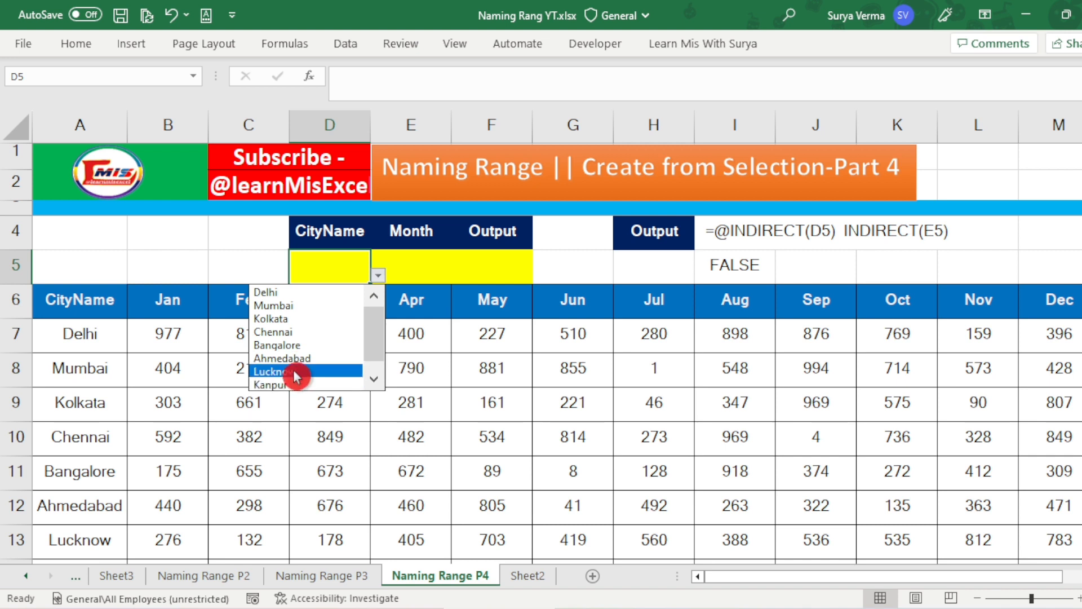
click(305, 319)
Step: Give the Month cell E5 a list validation sourced from =$B$6:$M$6 and choose Apr from its dropdown
click(425, 262)
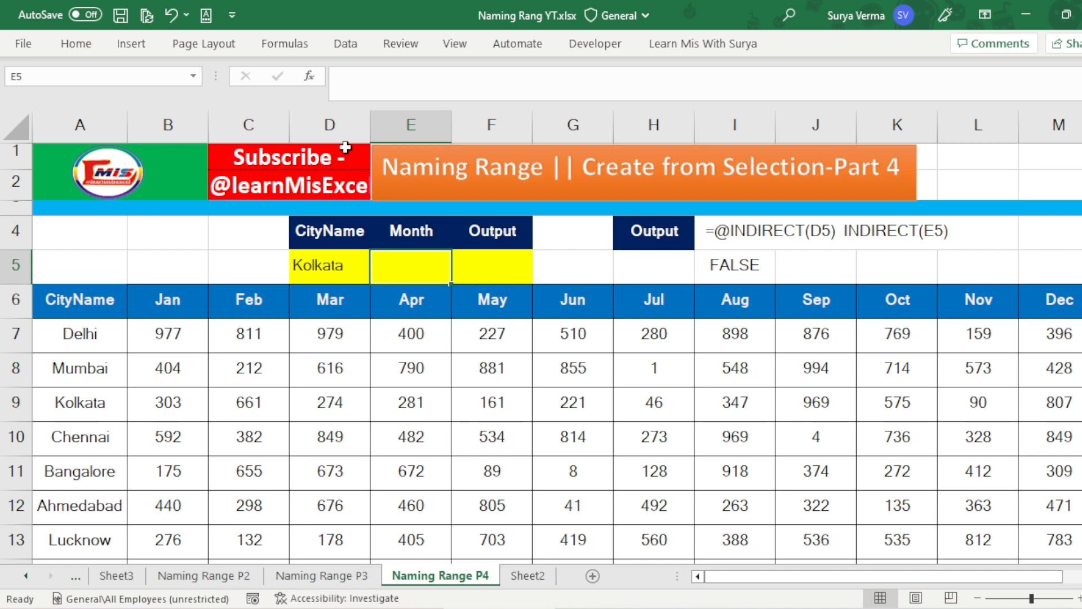
click(349, 45)
click(719, 116)
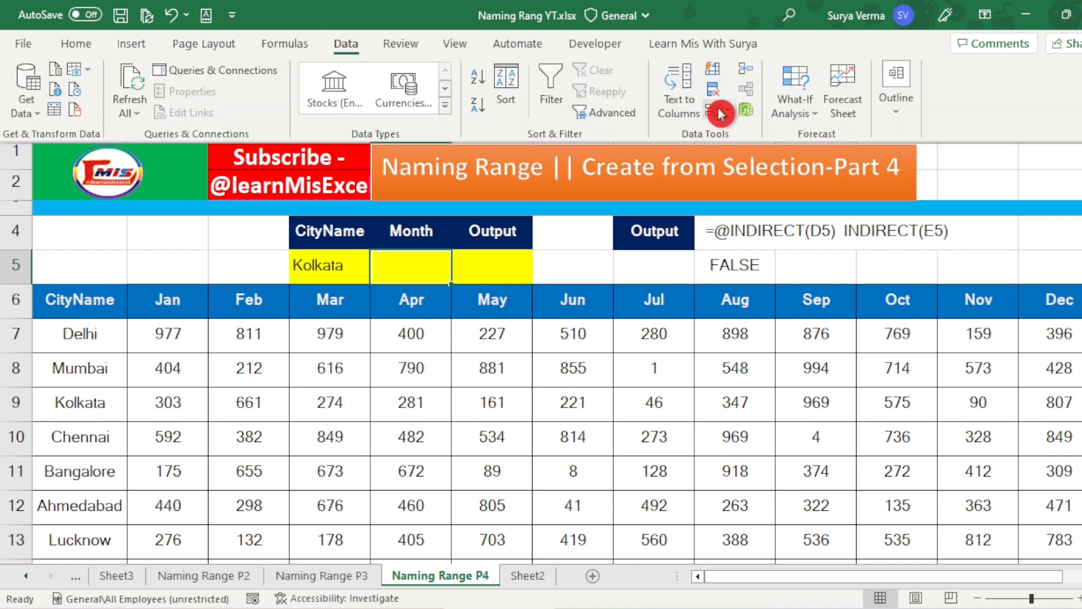
click(518, 215)
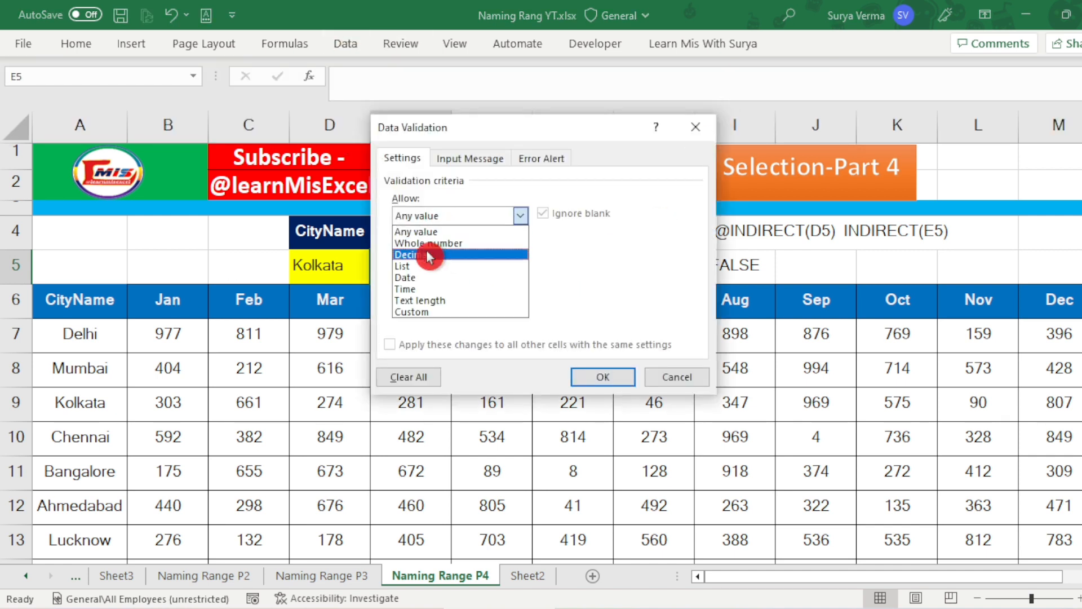
click(425, 269)
click(454, 285)
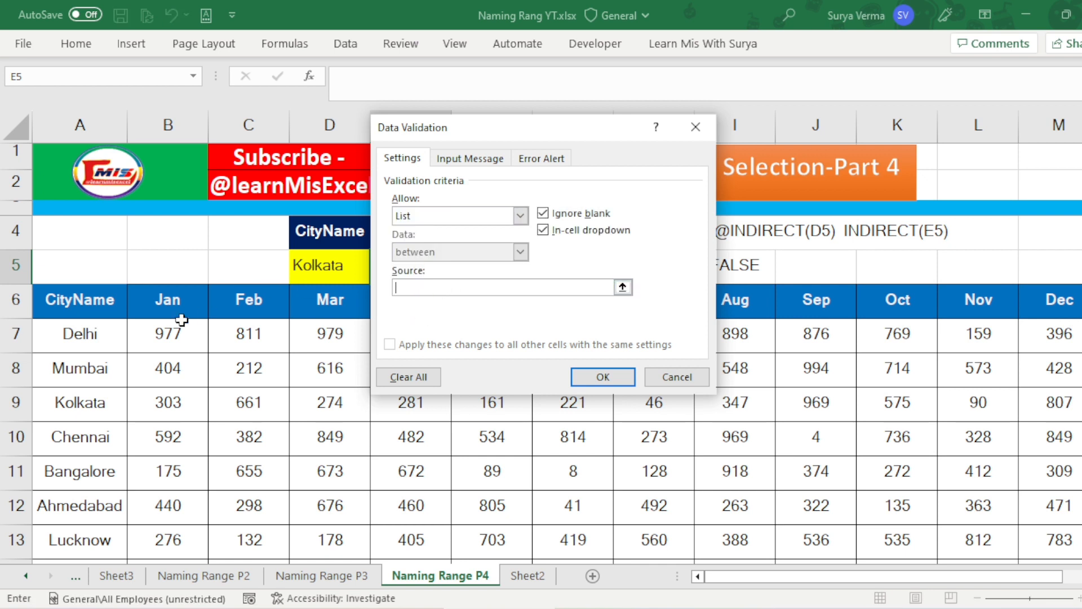
click(158, 305)
key(ctrl+shift+Right)
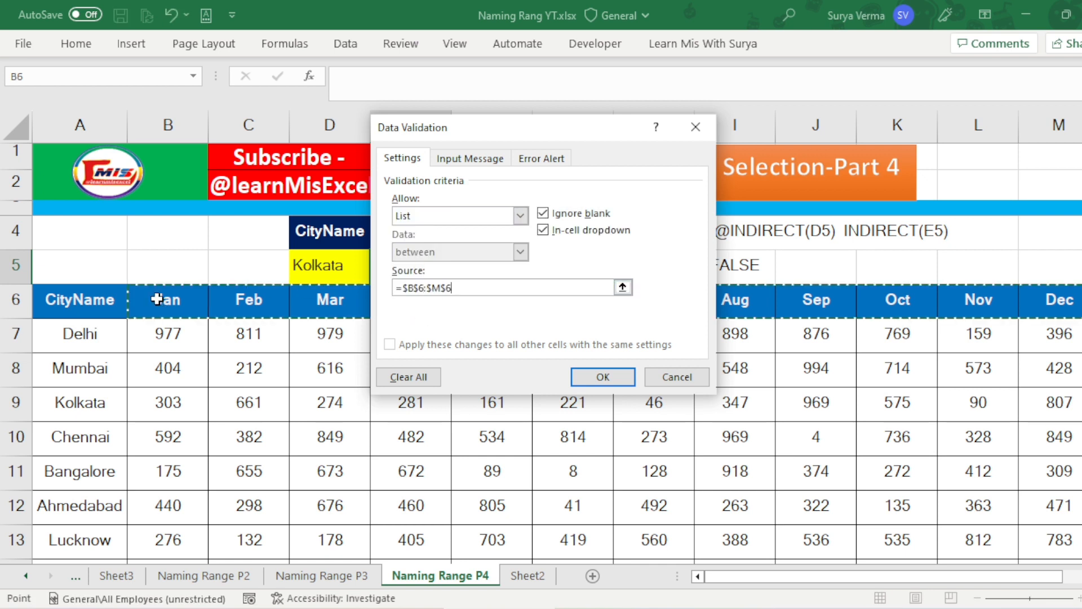
click(610, 377)
click(458, 275)
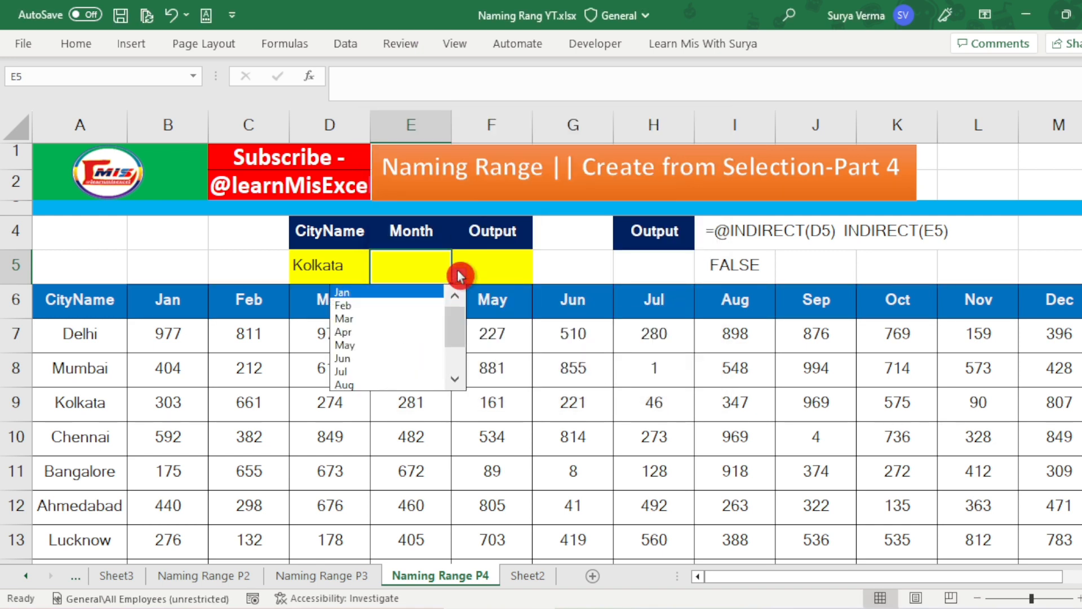
click(404, 333)
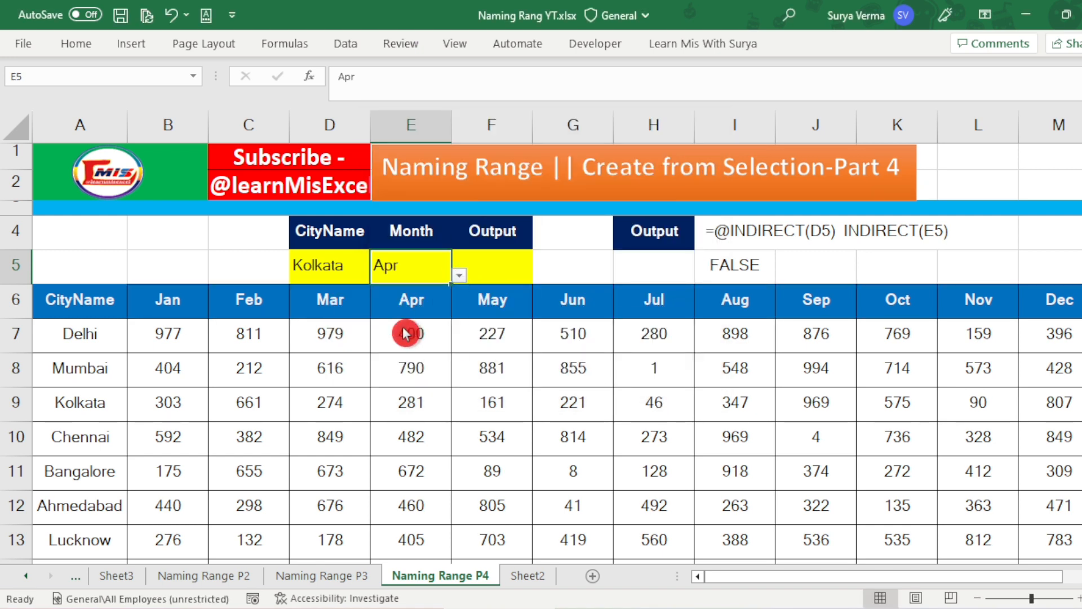
click(495, 266)
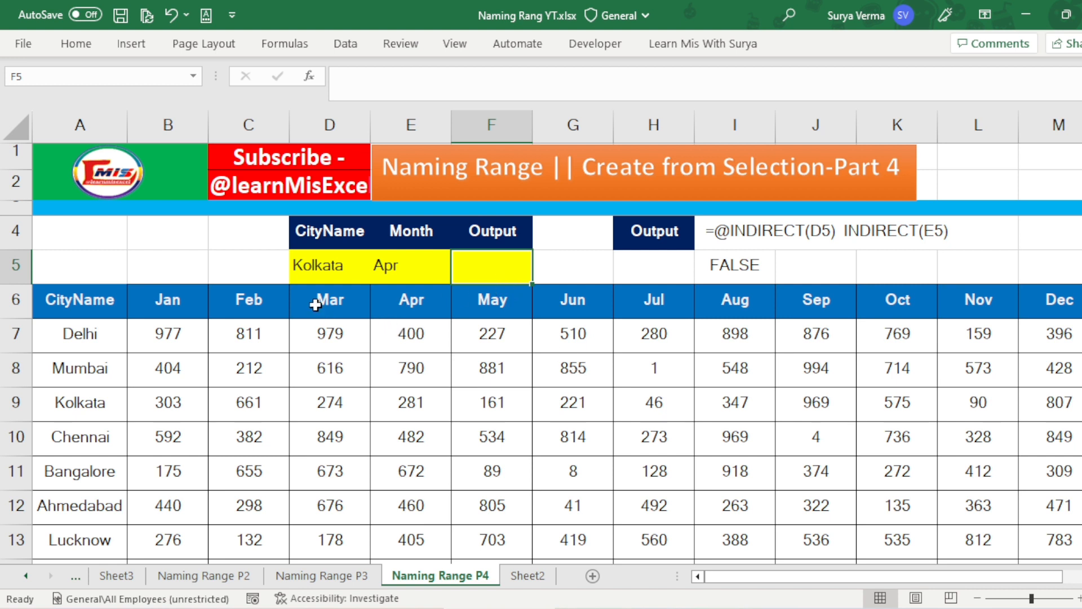
click(314, 269)
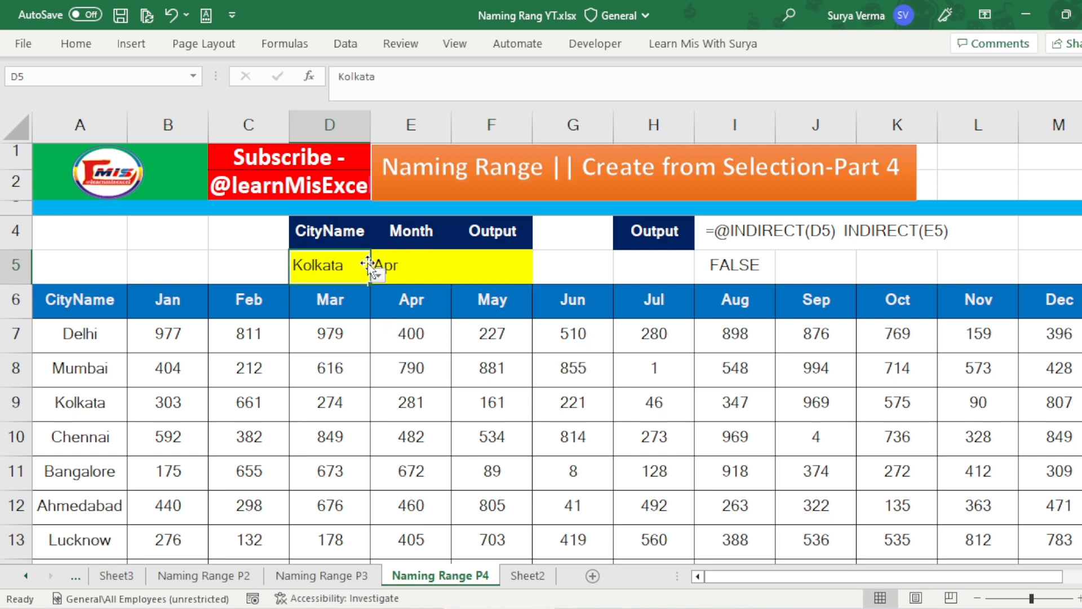
click(494, 265)
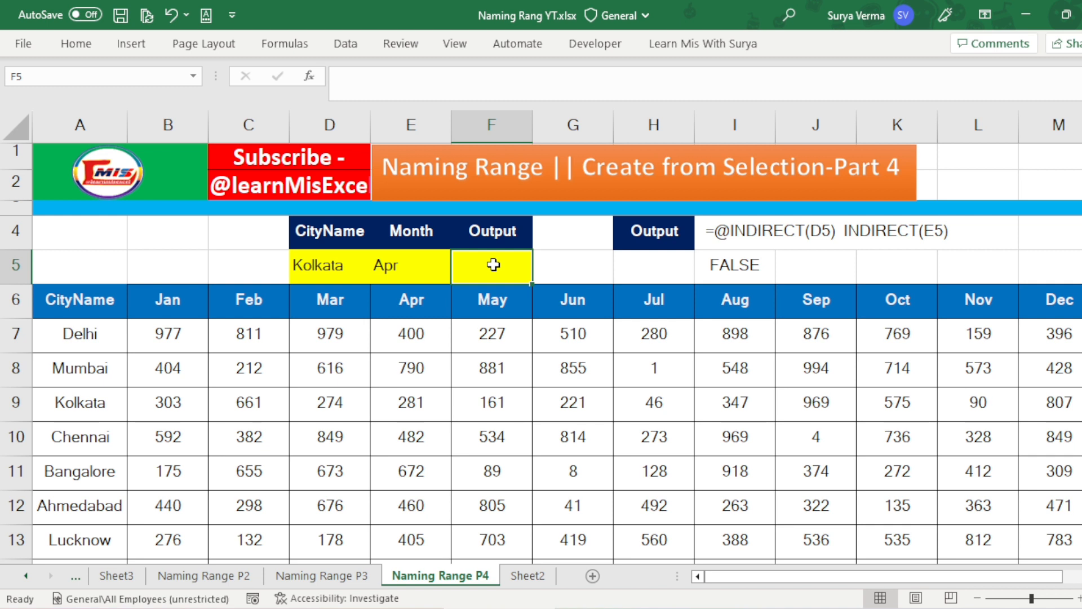
text(2)
key(BackSpace)
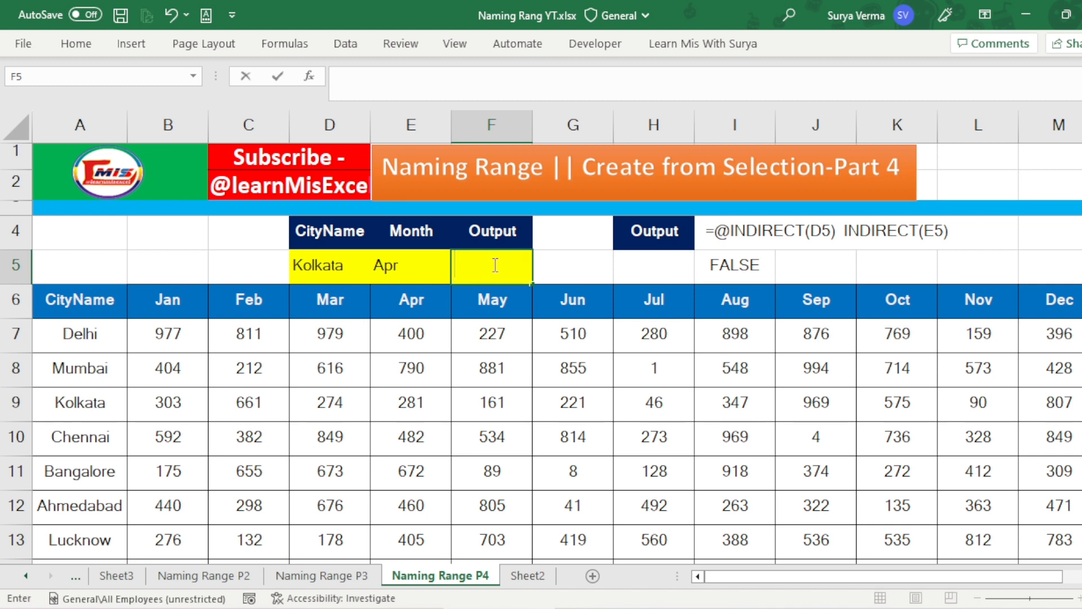
text(@in)
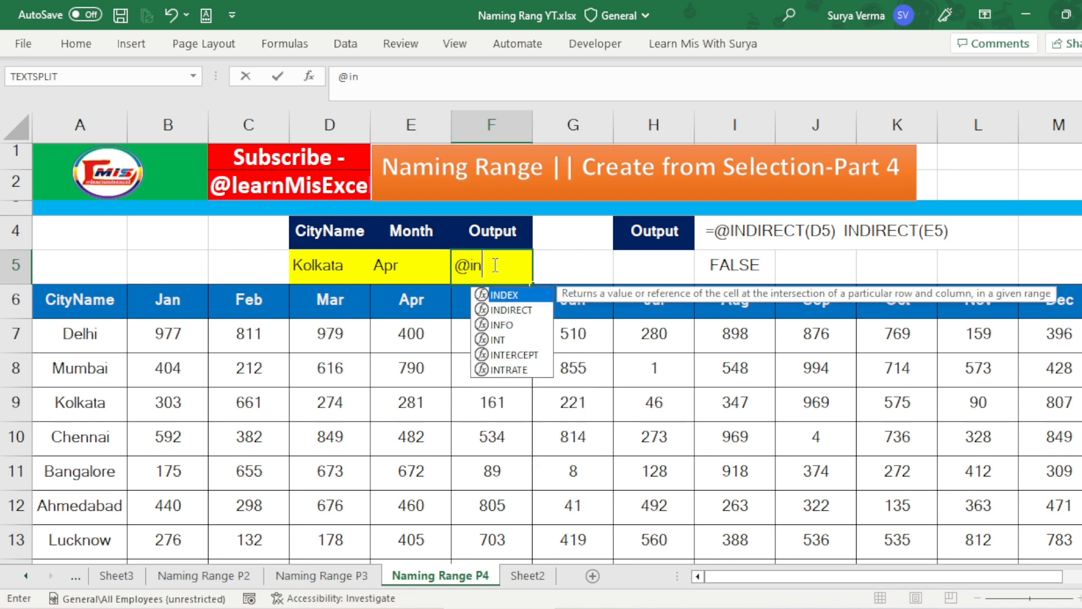
key(Down)
key(Tab)
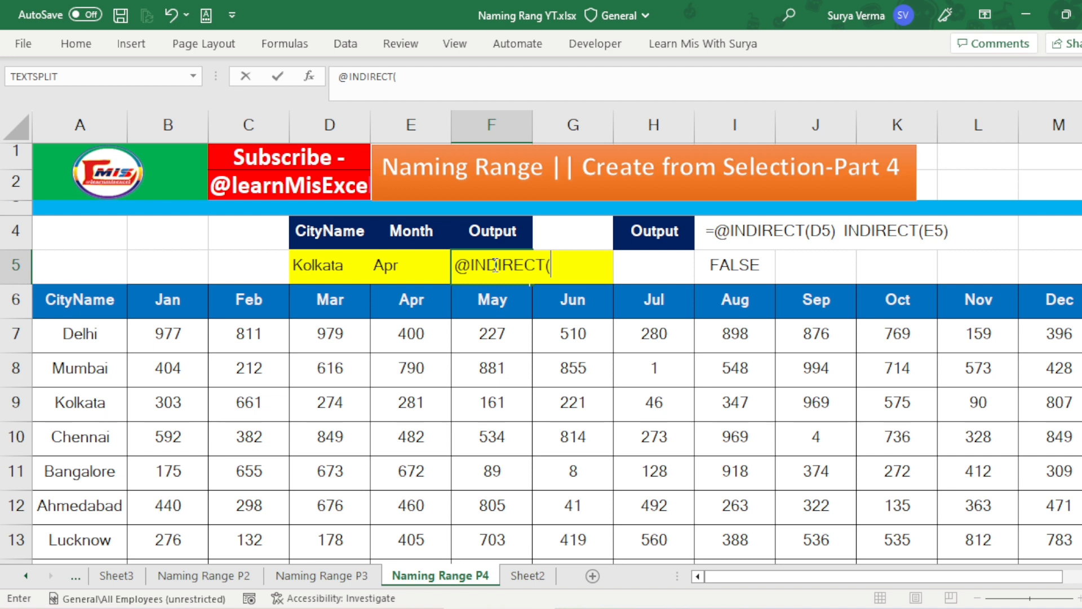
click(320, 262)
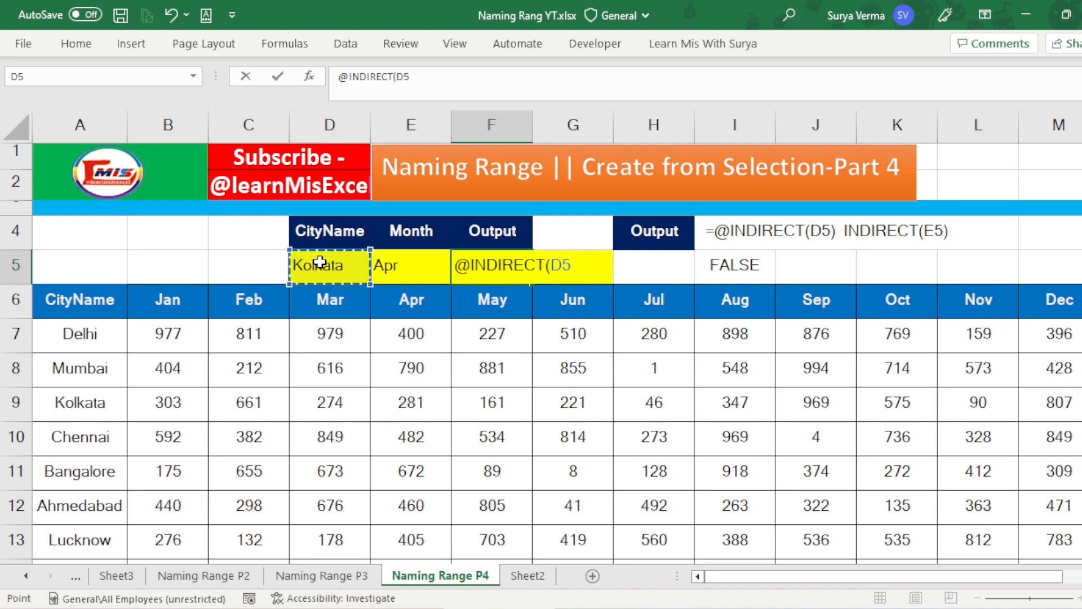
text() ind)
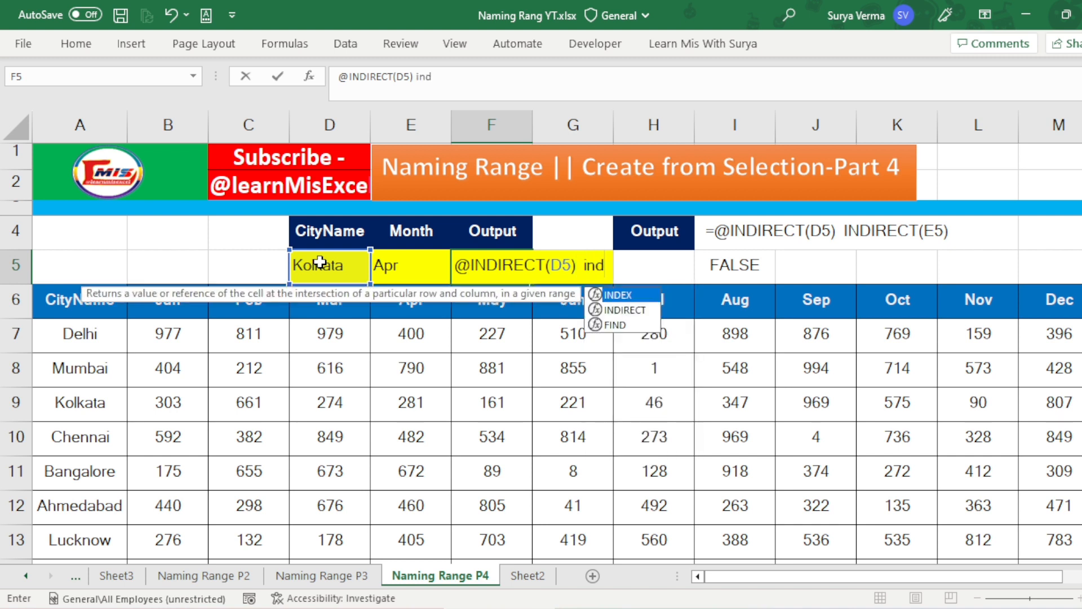
key(Down)
key(Tab)
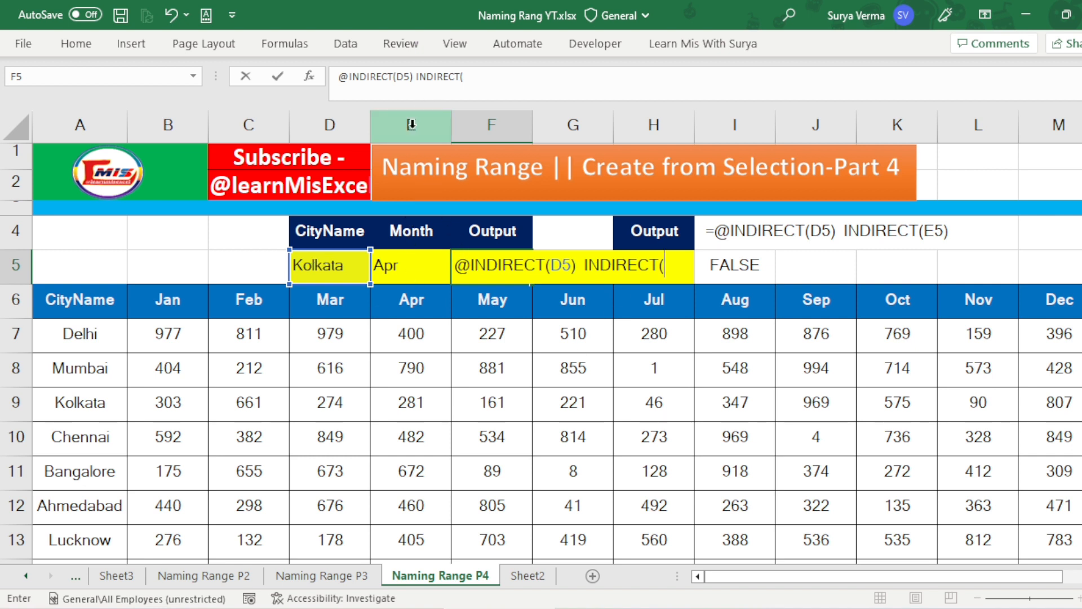
click(404, 263)
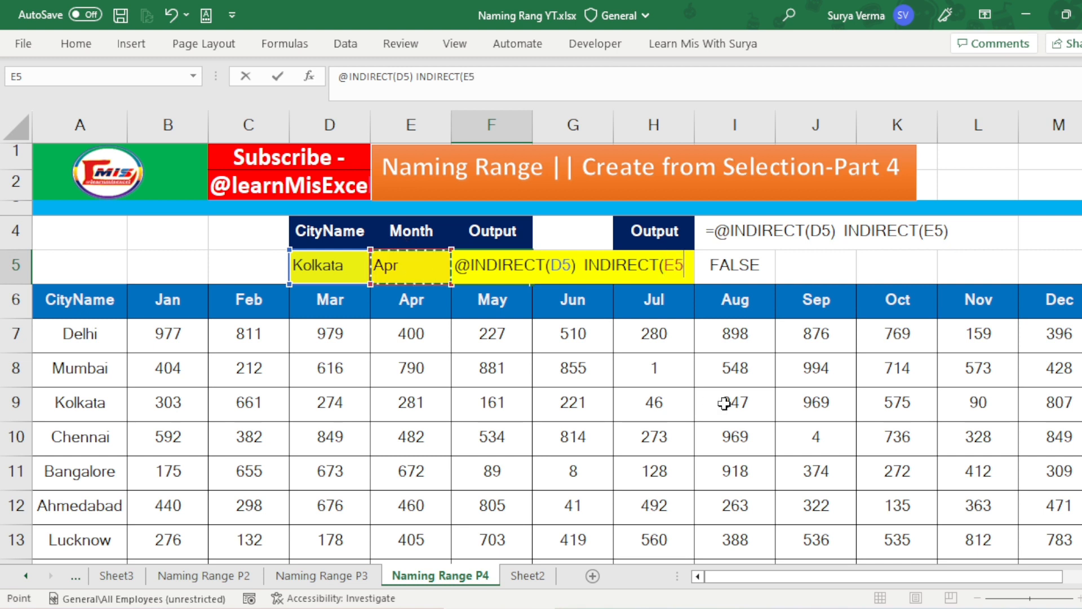
text())
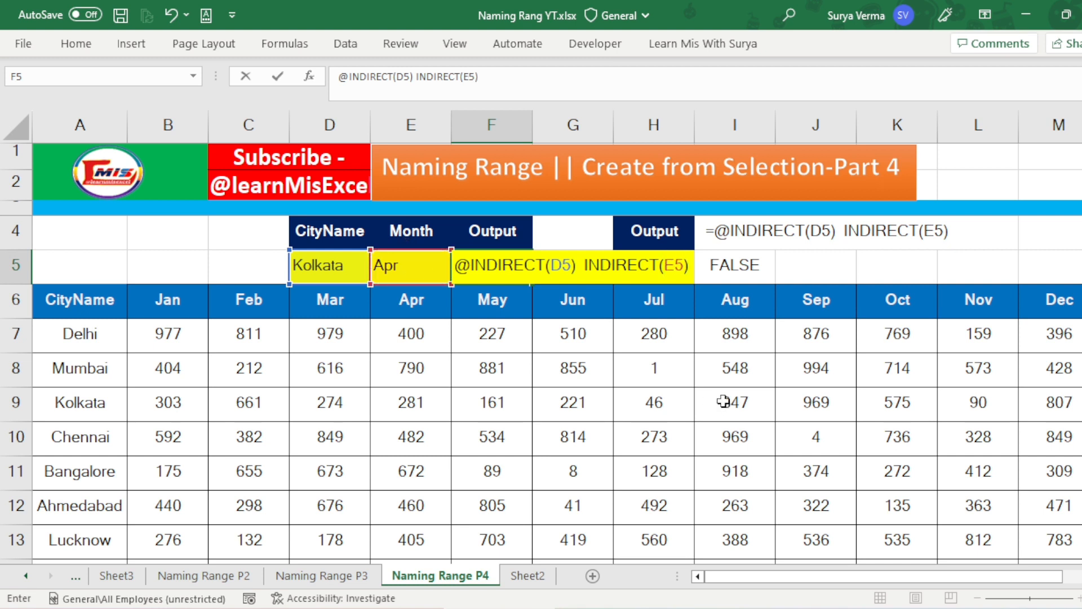
key(Return)
key(Up)
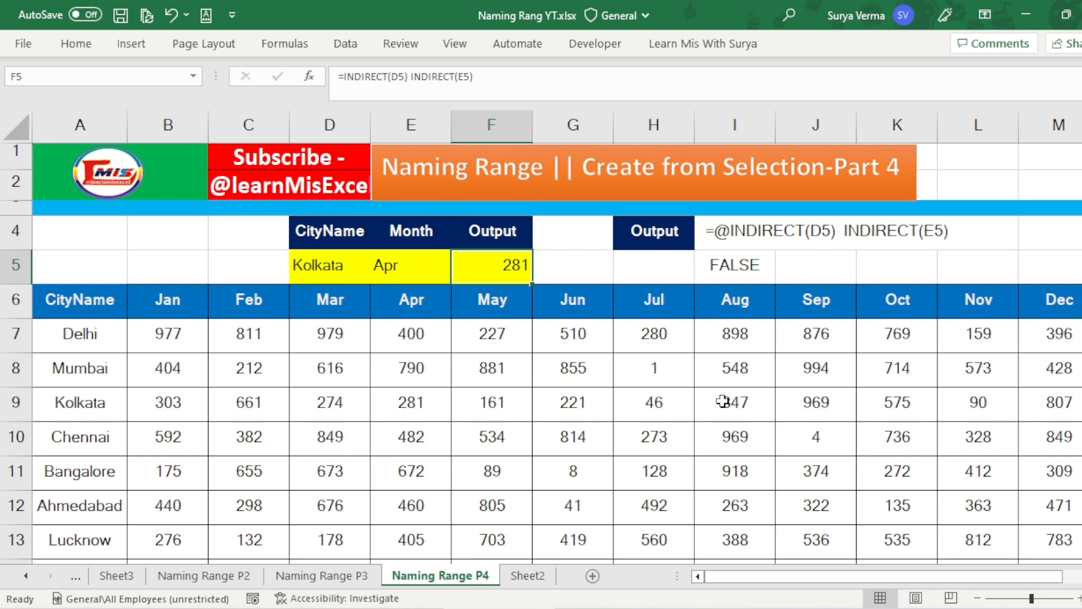
Step: Switch the lookup selections to Aug in the Month cell E5 and Bangalore in the CityName cell D5
click(401, 268)
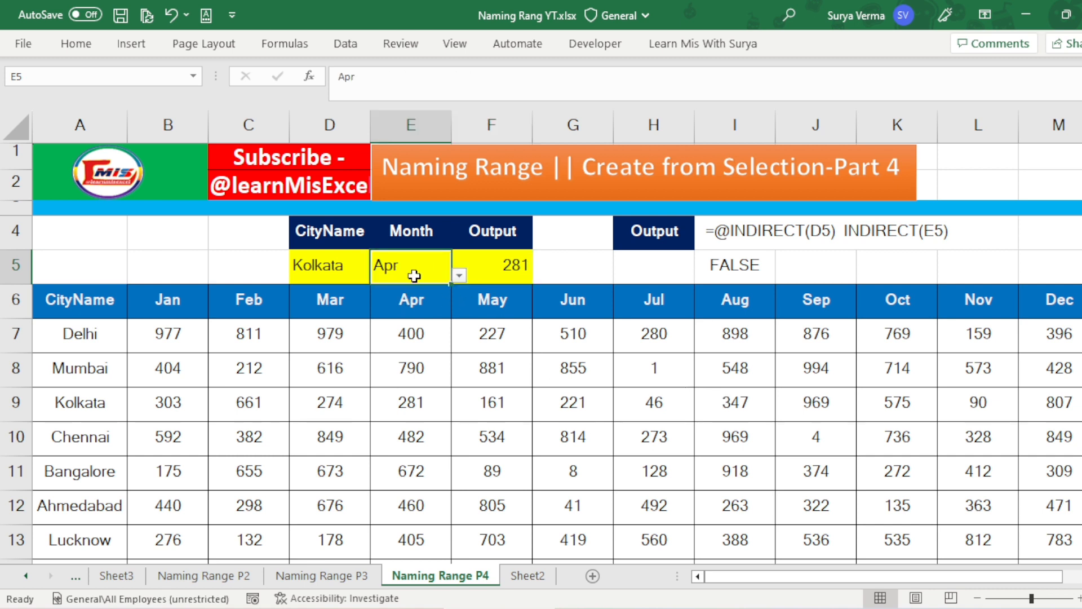
click(460, 276)
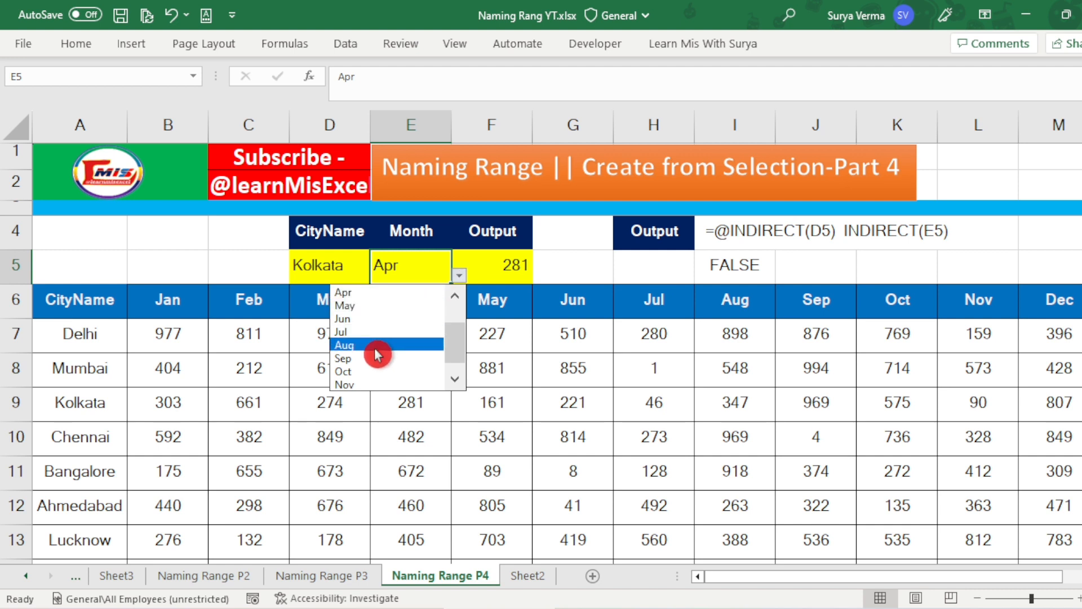
click(377, 352)
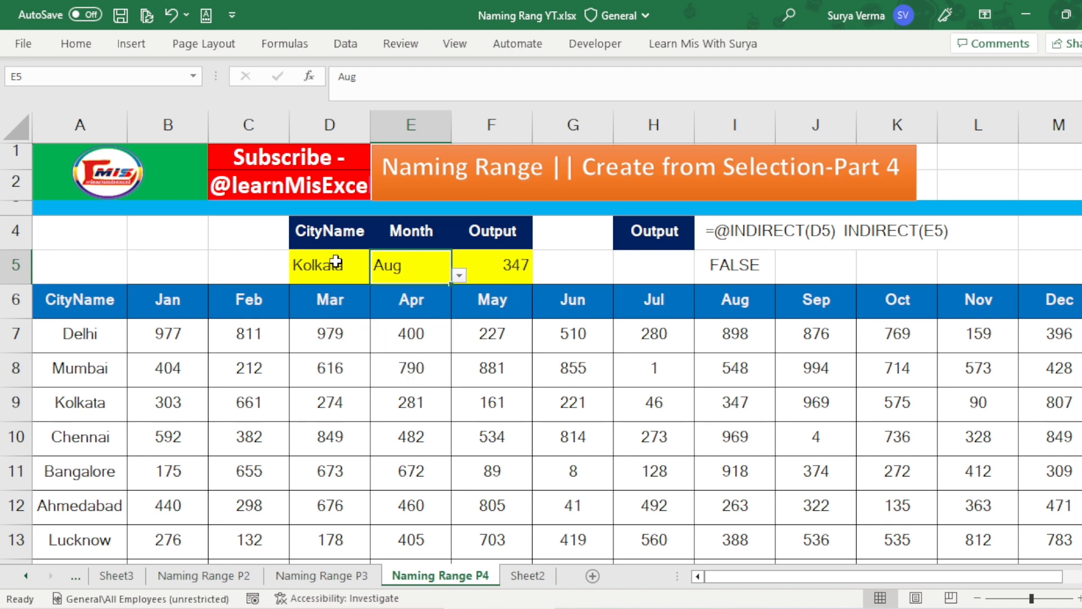
click(364, 270)
click(376, 275)
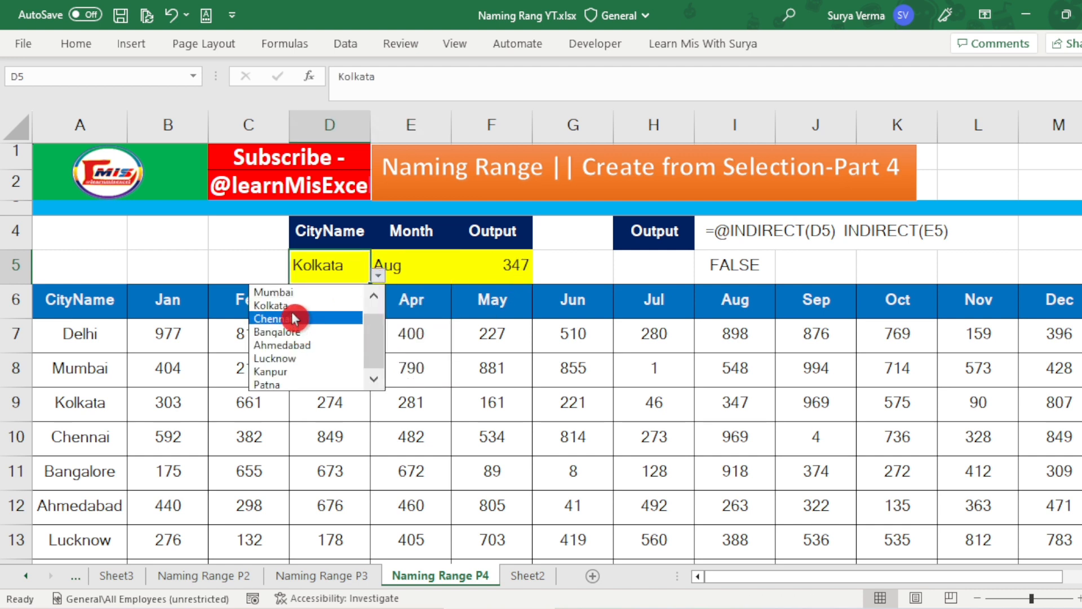
click(297, 331)
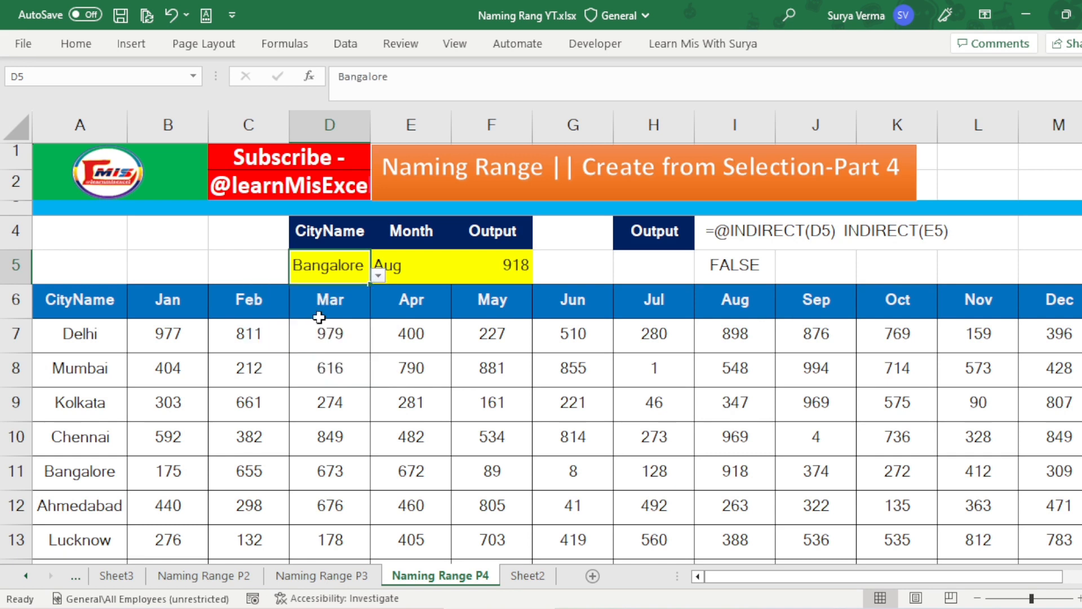
Step: Center the lookup cells D5:F5 horizontally and vertically and add borders around each of them
click(478, 267)
drag(334, 262, 472, 262)
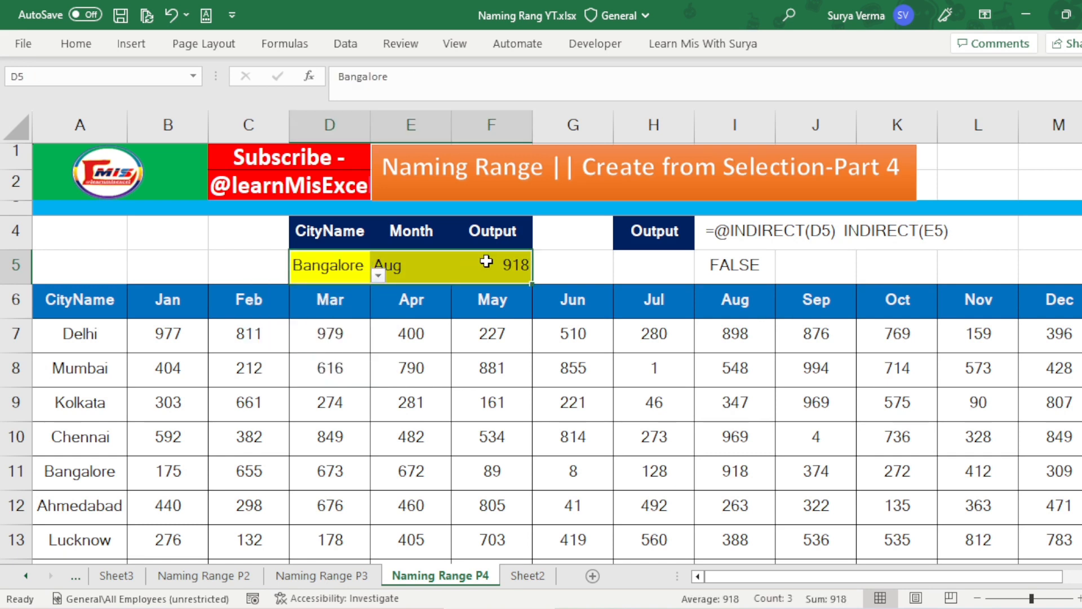
click(76, 44)
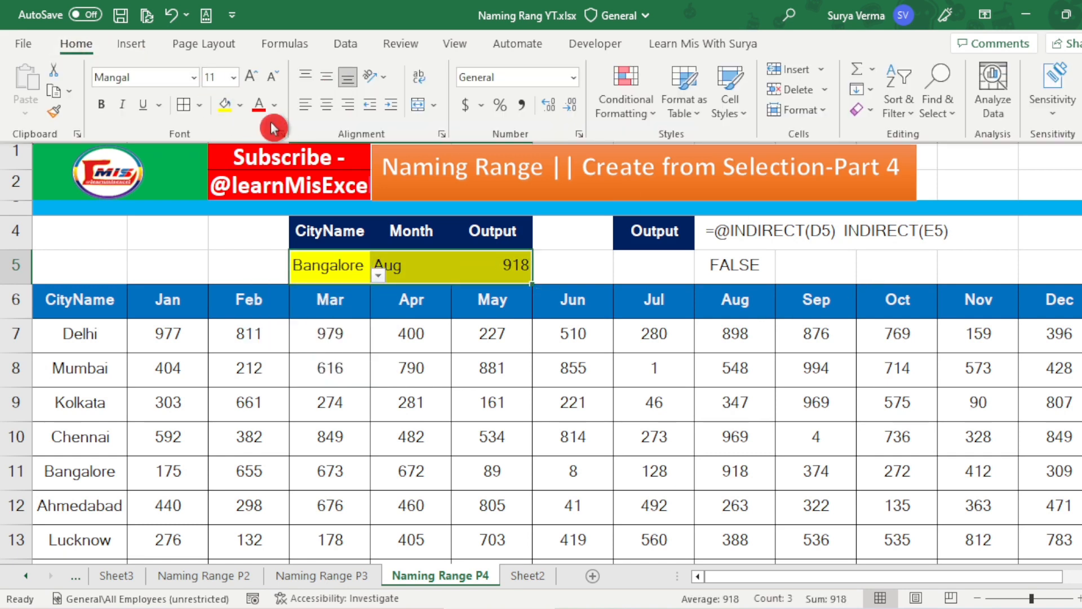
click(322, 108)
click(326, 76)
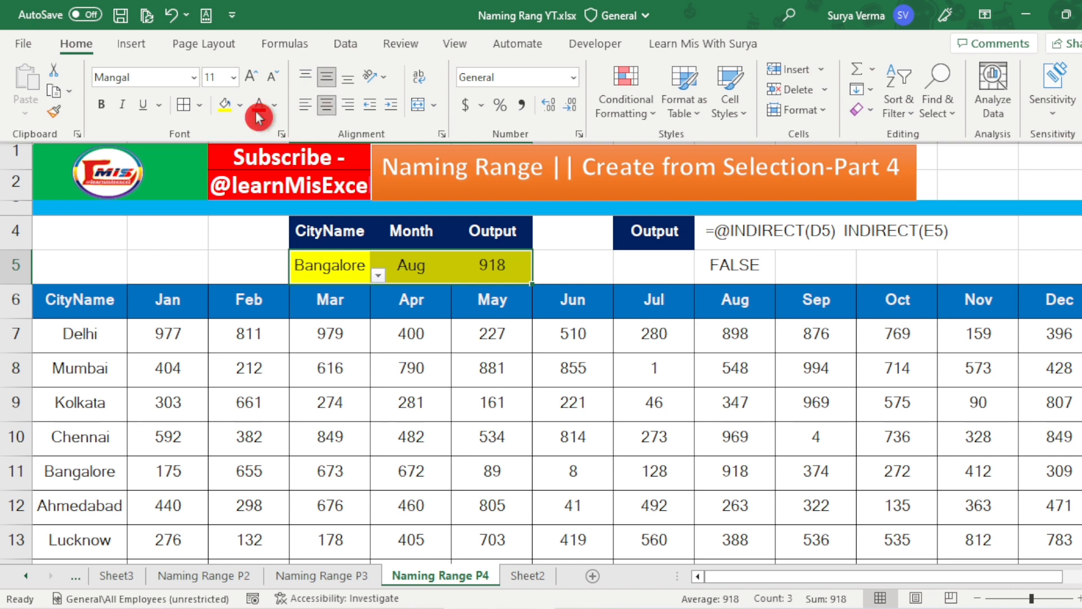
click(189, 106)
click(598, 265)
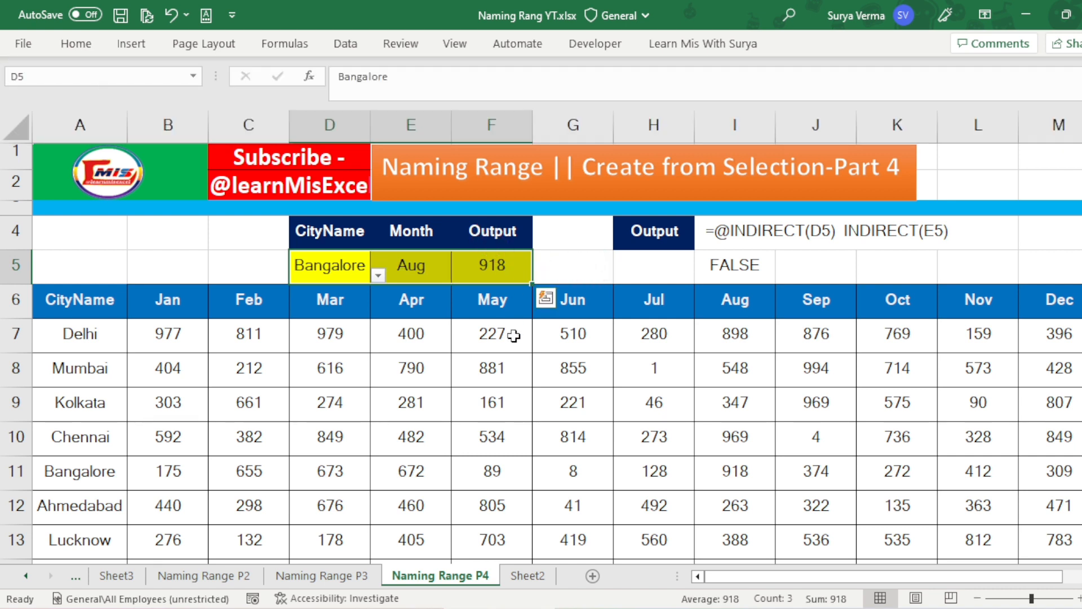
click(456, 385)
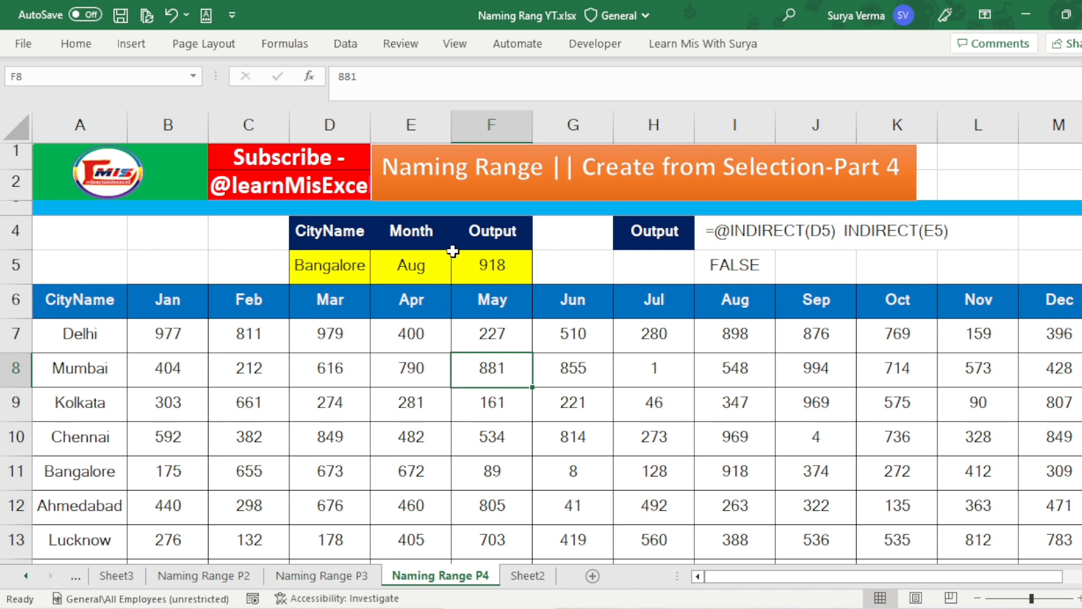
Step: Select the table values B7:M15 and start a new conditional formatting rule that uses a formula to determine which cells to format
click(676, 445)
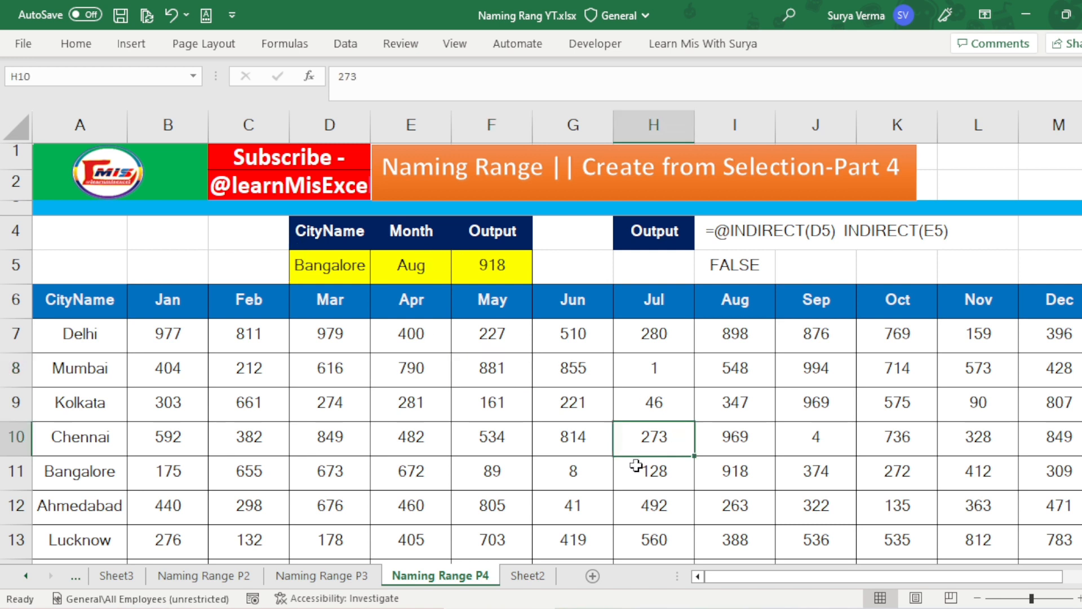
scroll(268, 423, down, 5)
scroll(296, 432, up, 5)
click(150, 339)
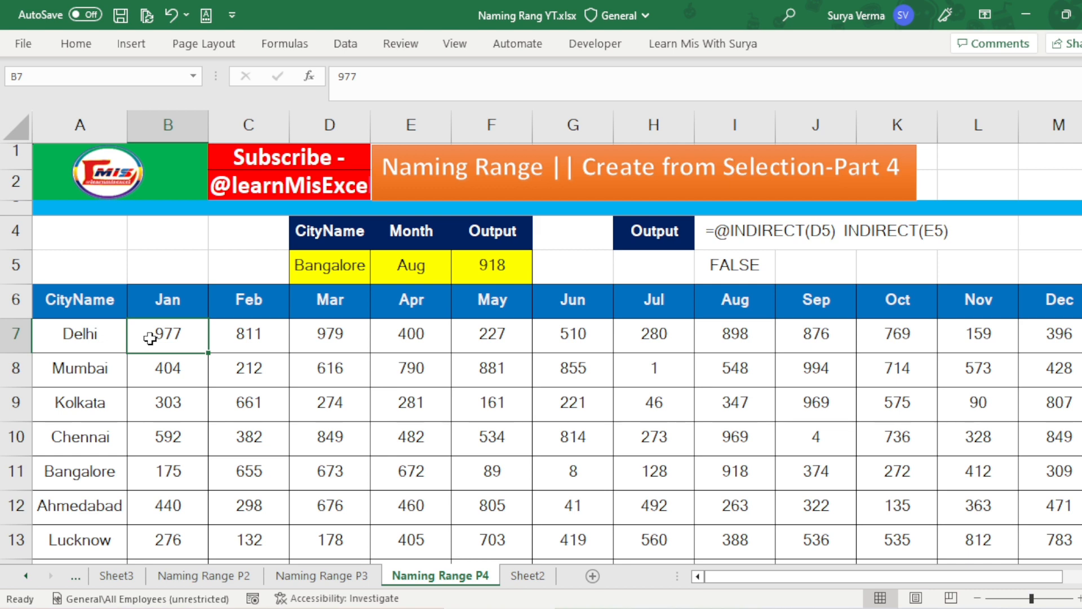
key(ctrl+shift+Down)
key(ctrl+shift+Right)
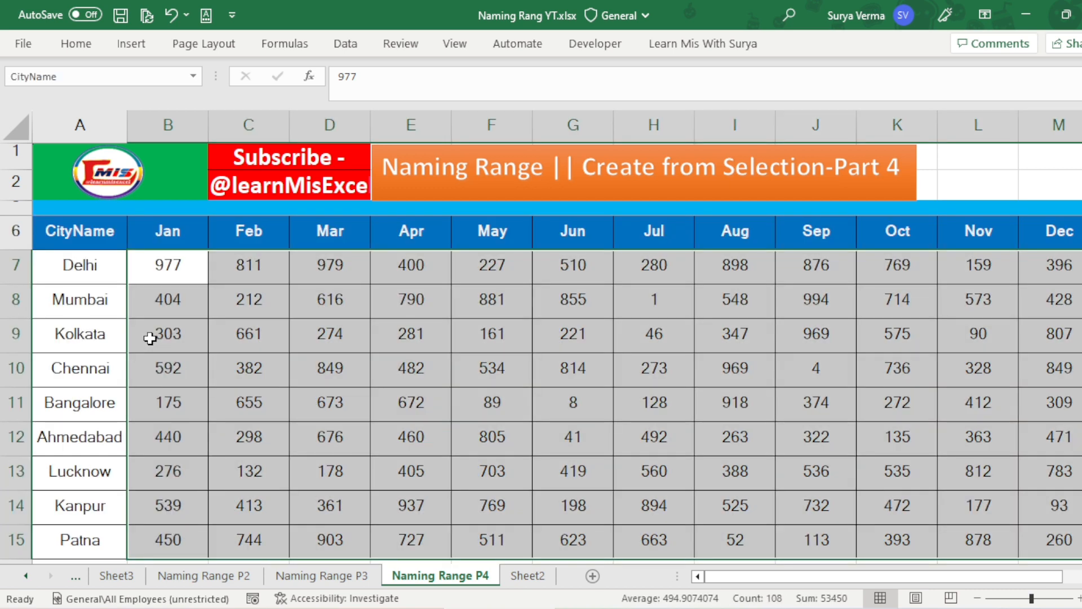
scroll(351, 451, up, 1)
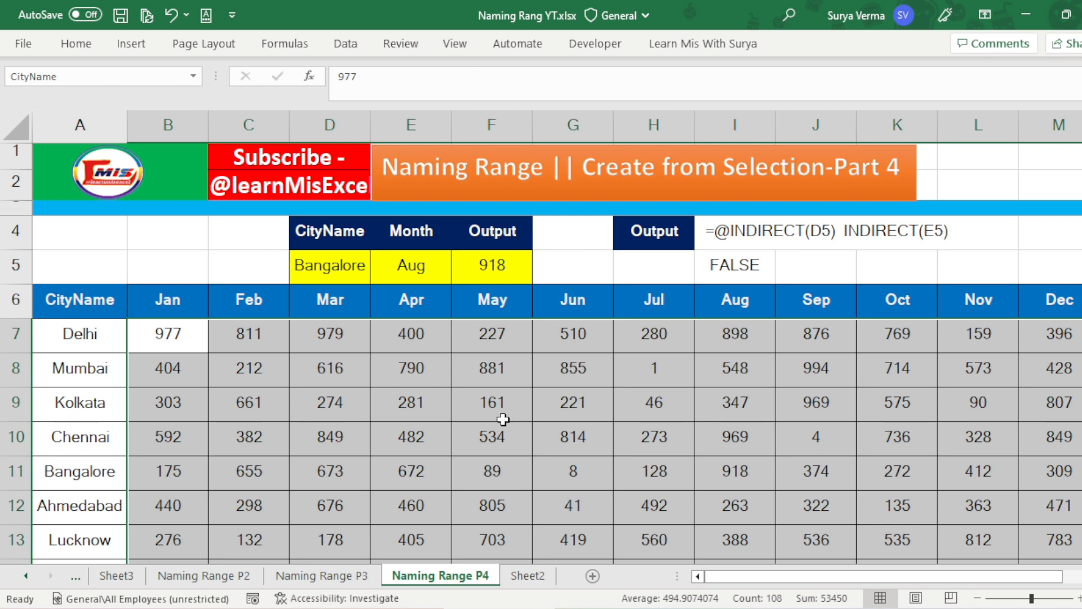
click(69, 47)
click(647, 117)
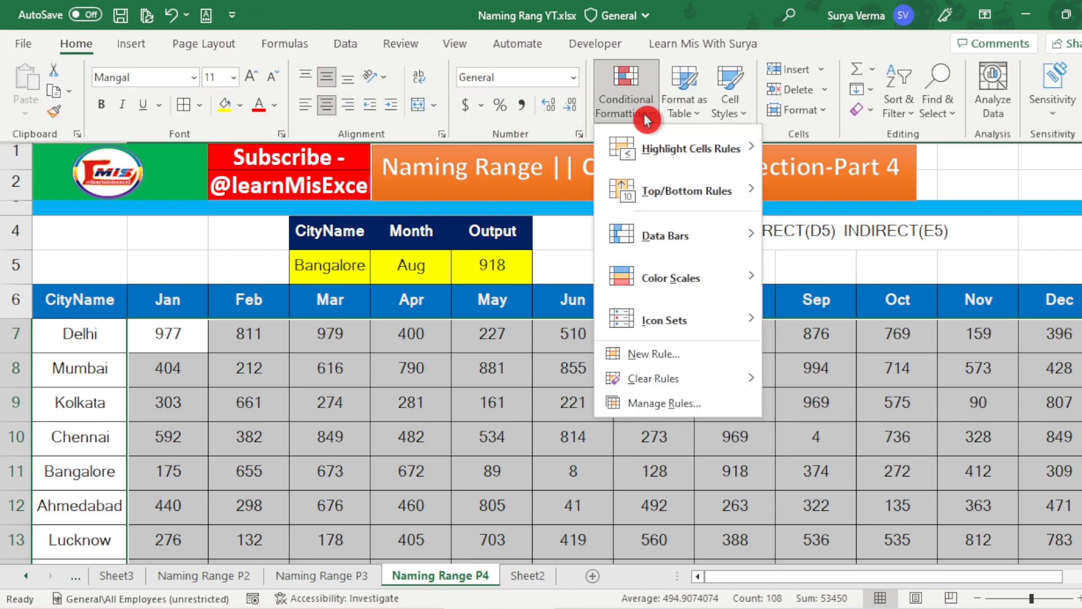
click(659, 352)
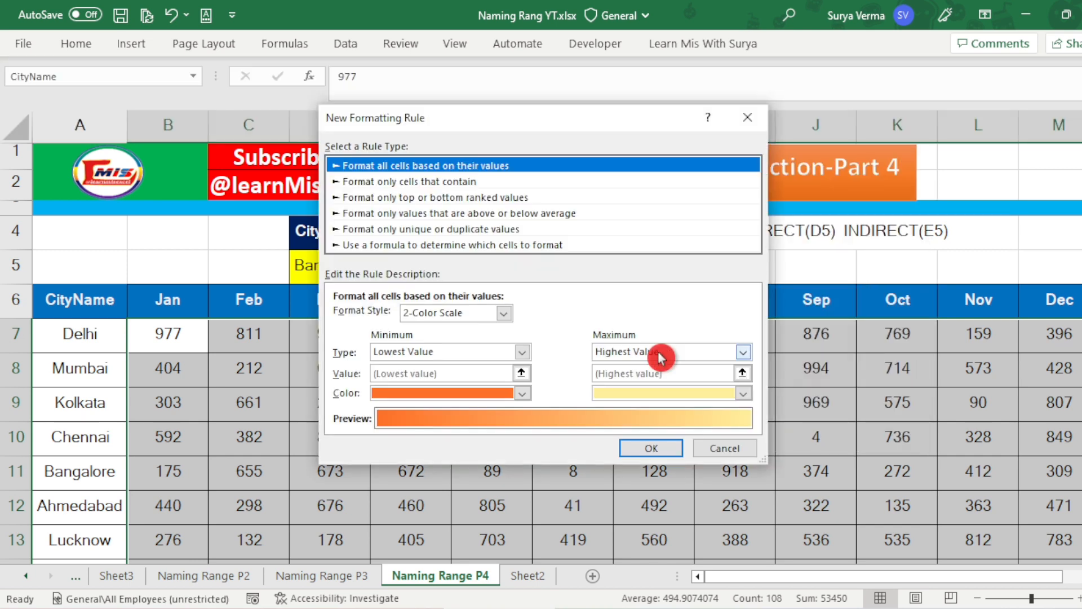
click(413, 245)
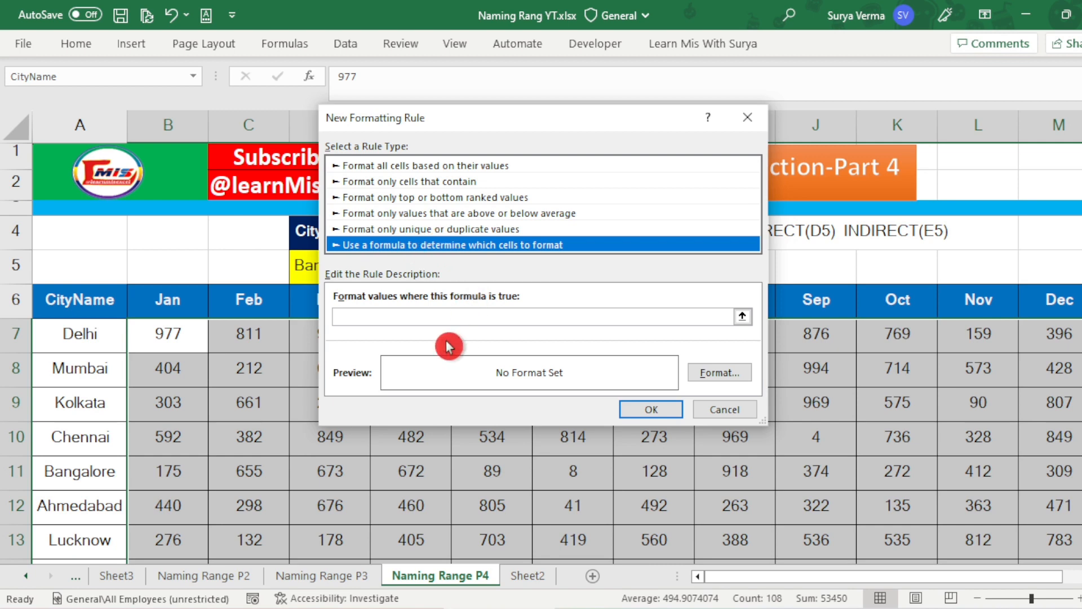
Step: Set the rule's formula to =$F$5=B7, comparing the fixed Output cell with a relative reference to the first table value
drag(504, 117, 670, 307)
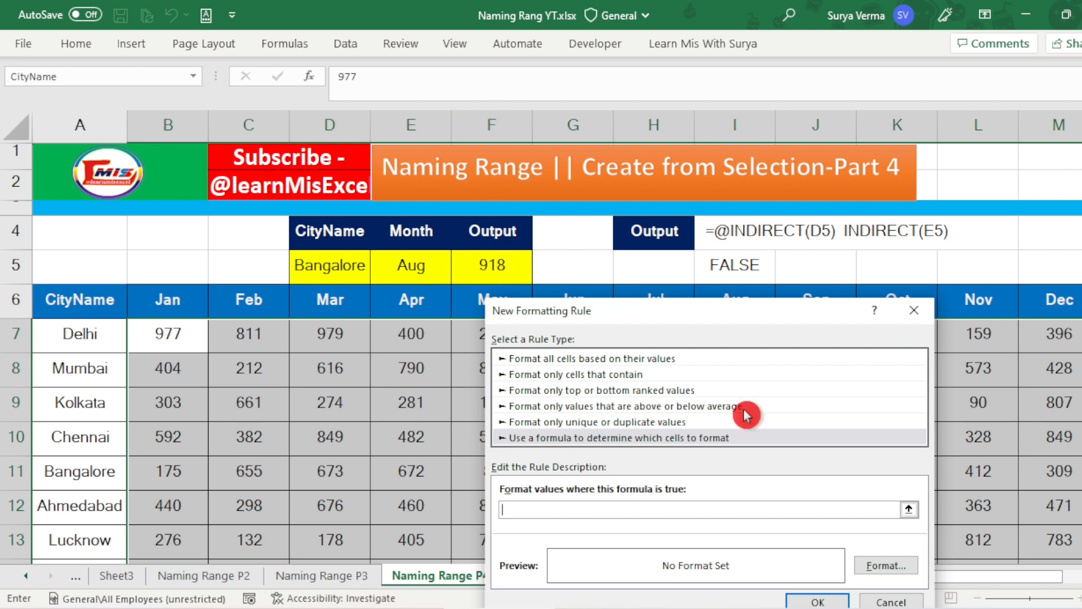
click(497, 266)
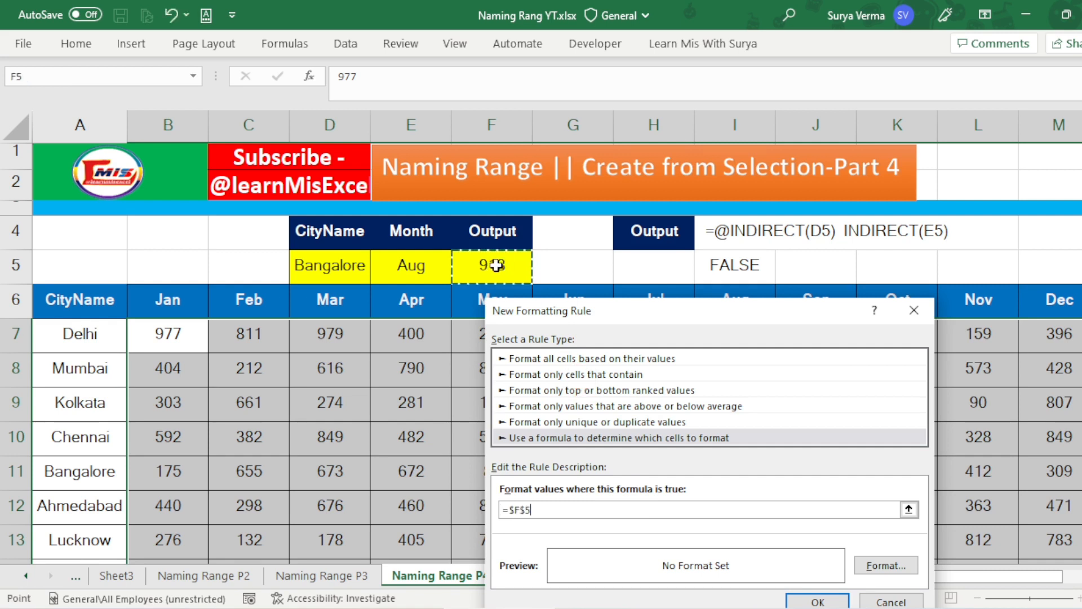
text(=)
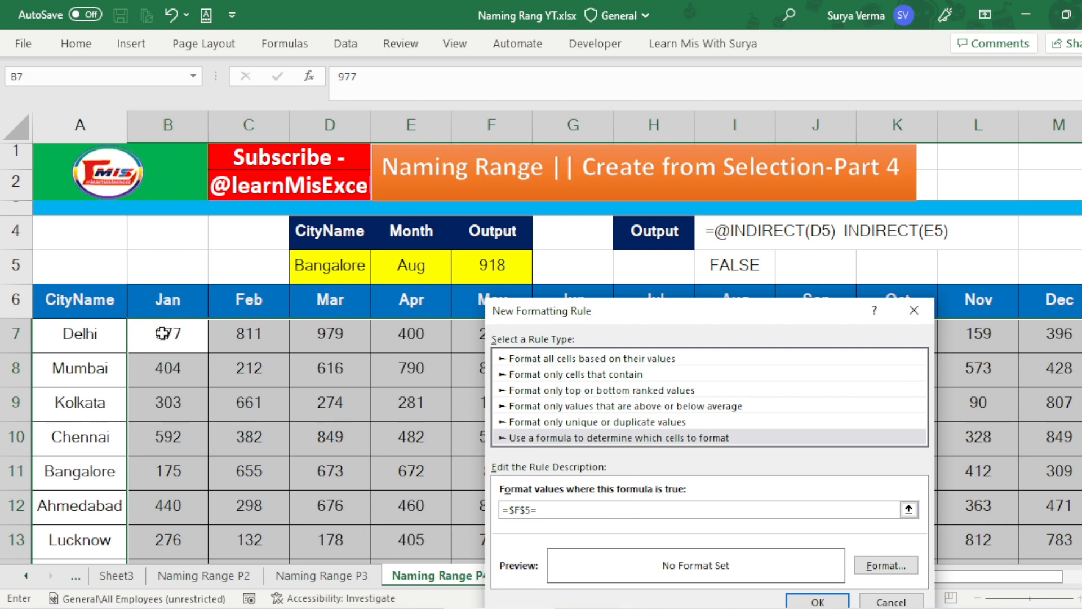
click(162, 334)
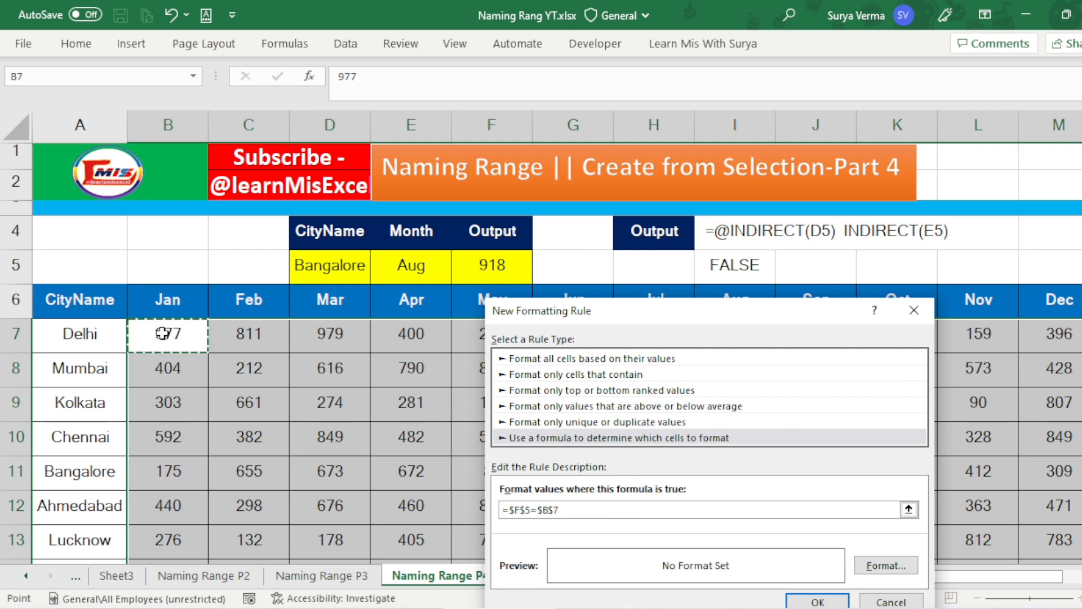
key(F4)
key(F4)
key(F4)
Step: Set the formatting rule's fill to the standard red background color
drag(721, 320, 696, 168)
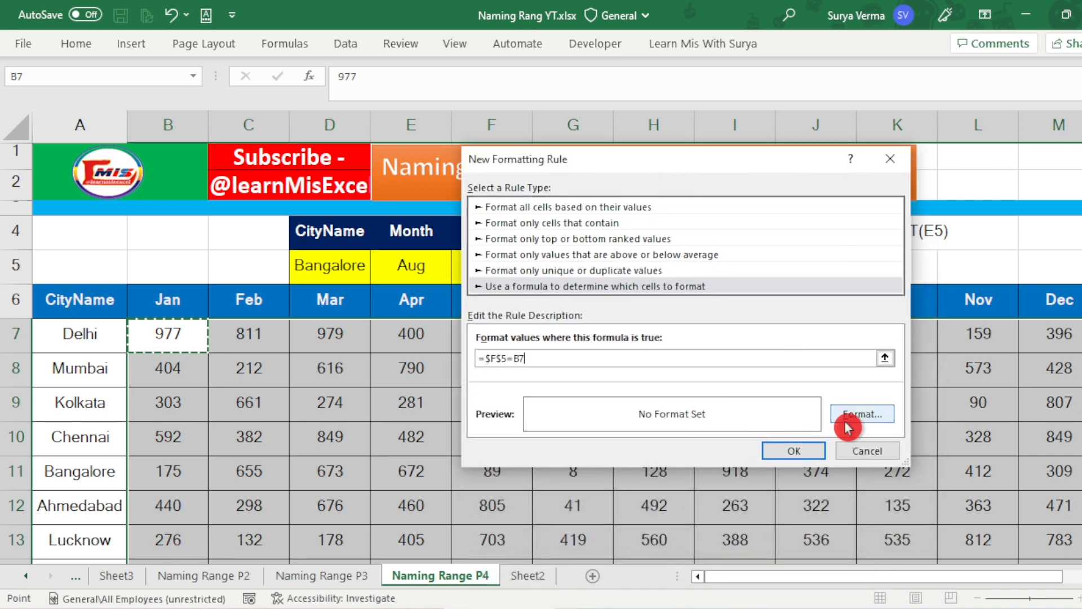
click(848, 426)
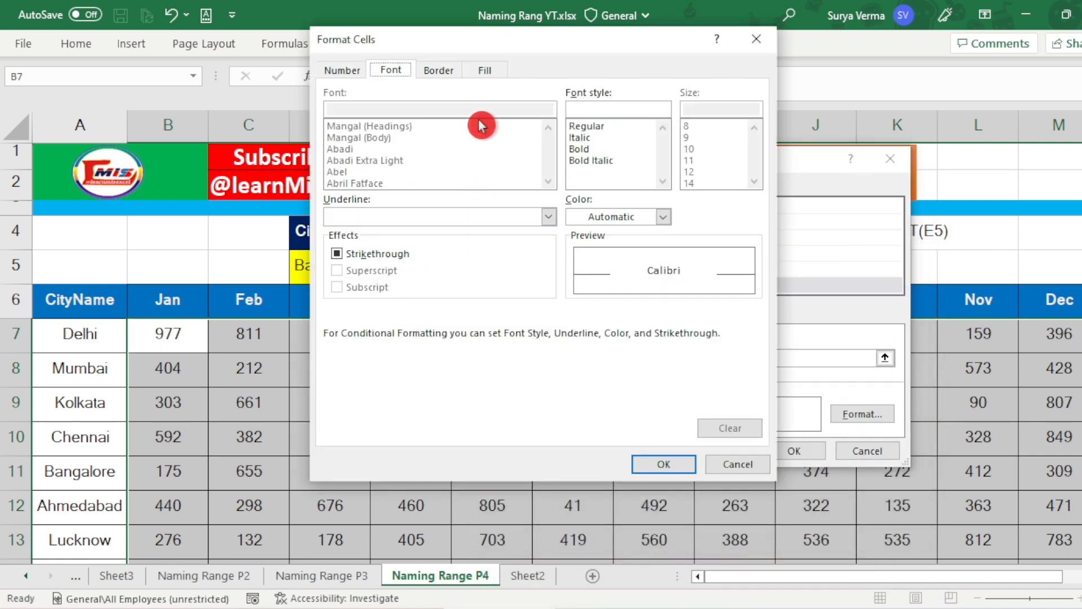
click(482, 71)
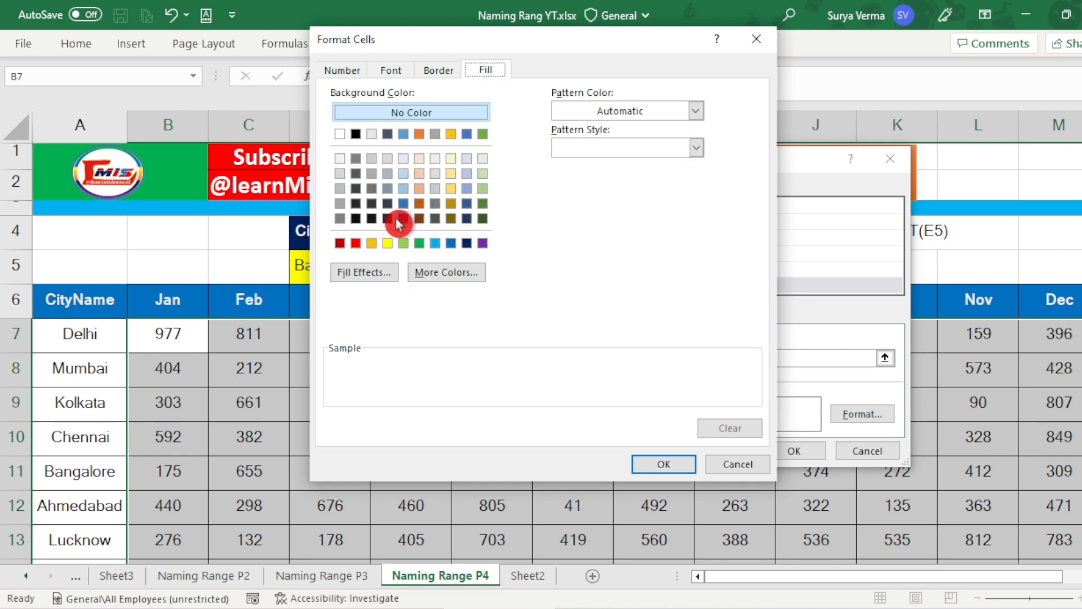
click(358, 245)
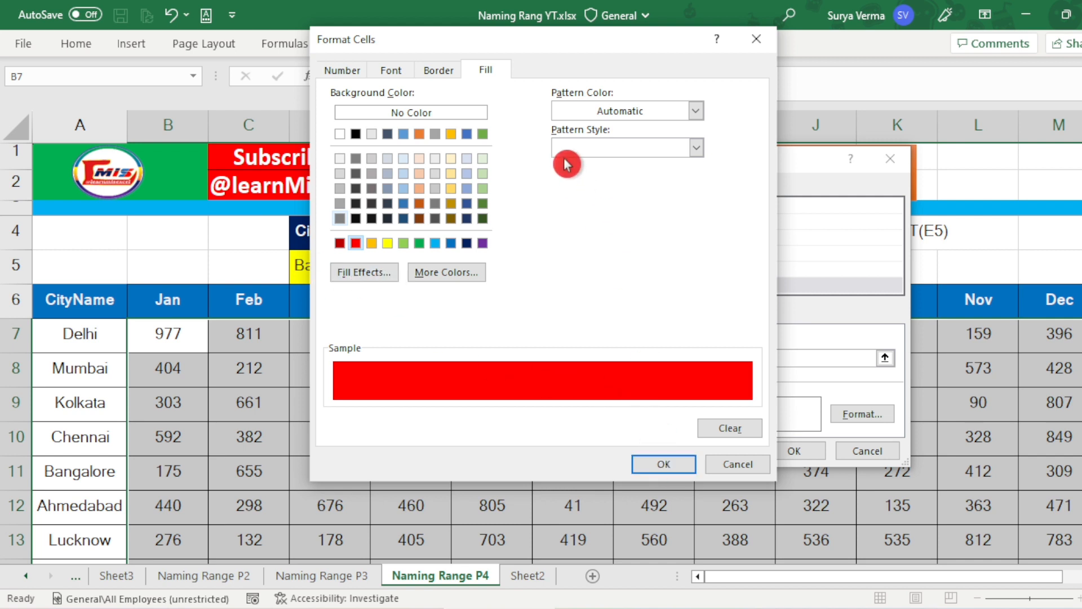
Step: Give the rule's format a white, bold font and apply the conditional formatting rule to the table values
click(390, 71)
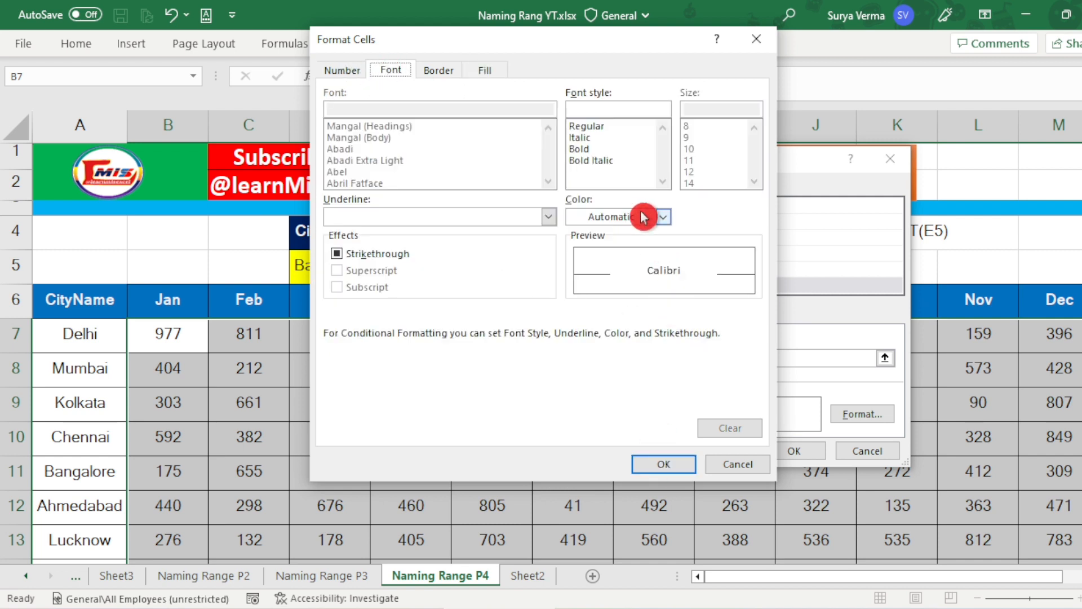
click(658, 216)
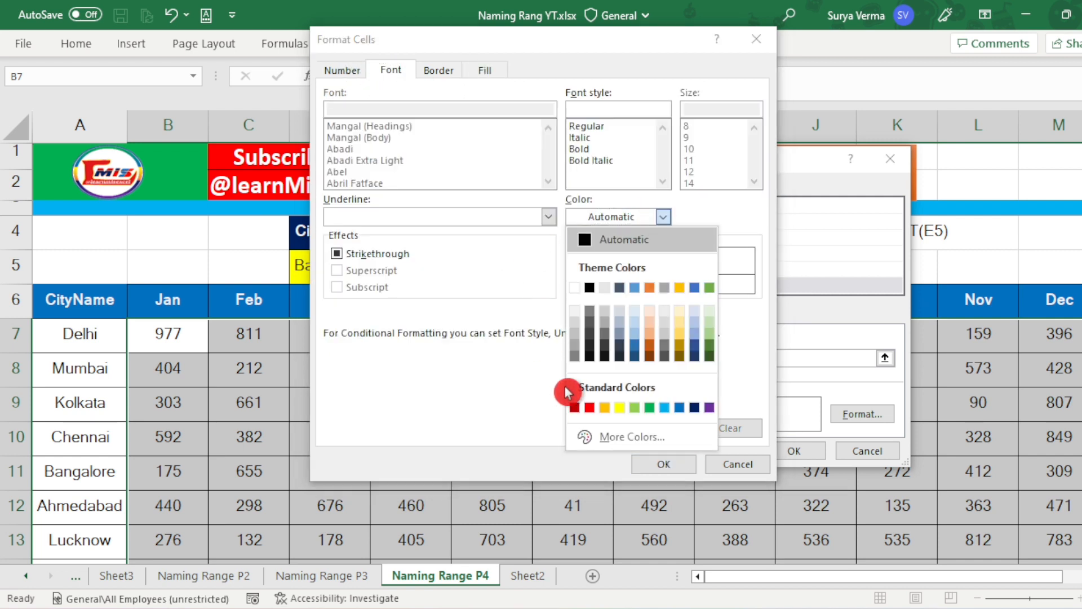
click(574, 288)
click(598, 150)
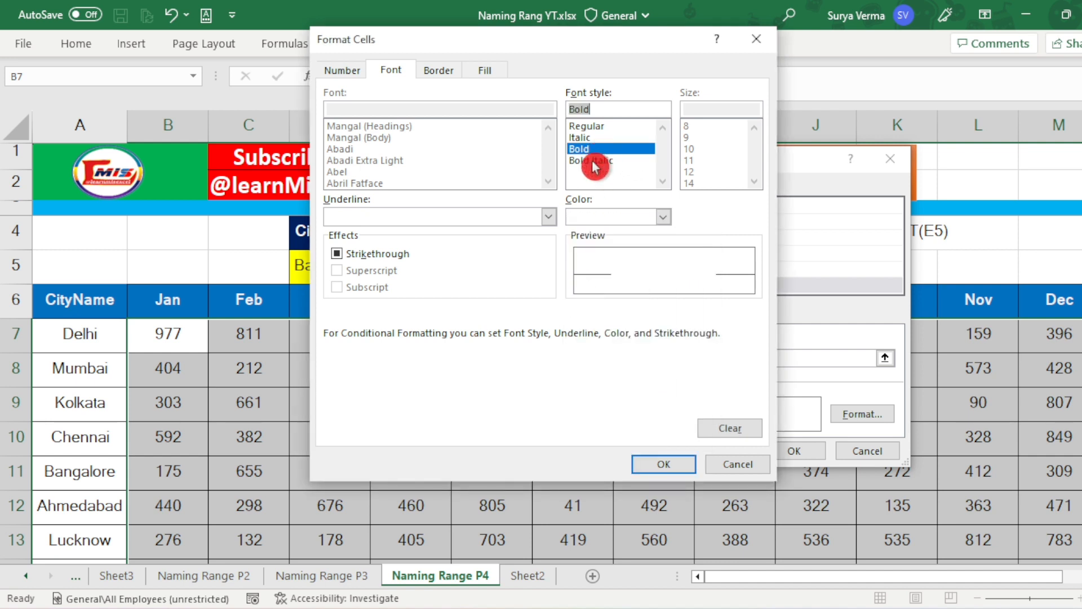
click(657, 465)
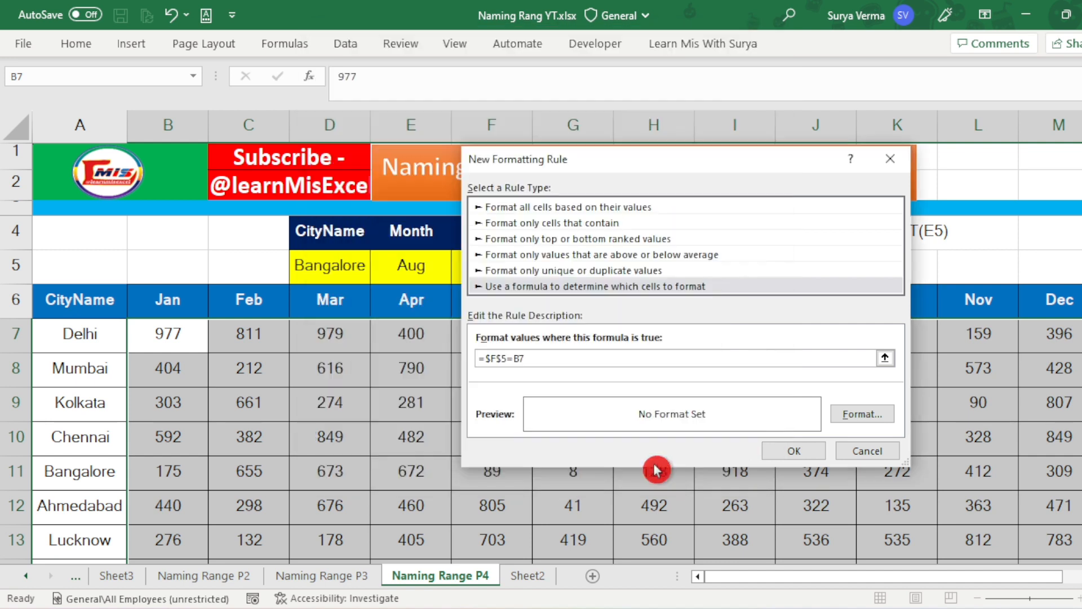
click(785, 453)
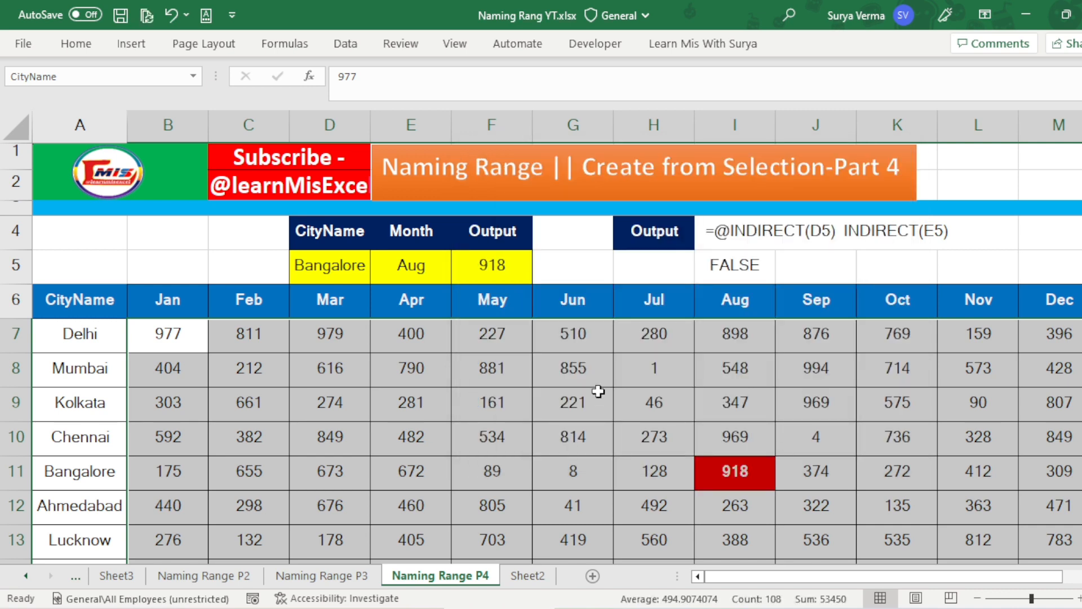
Step: Check the highlighted table cell I11 against the Output cell F5 and the Bangalore row
click(598, 391)
click(740, 474)
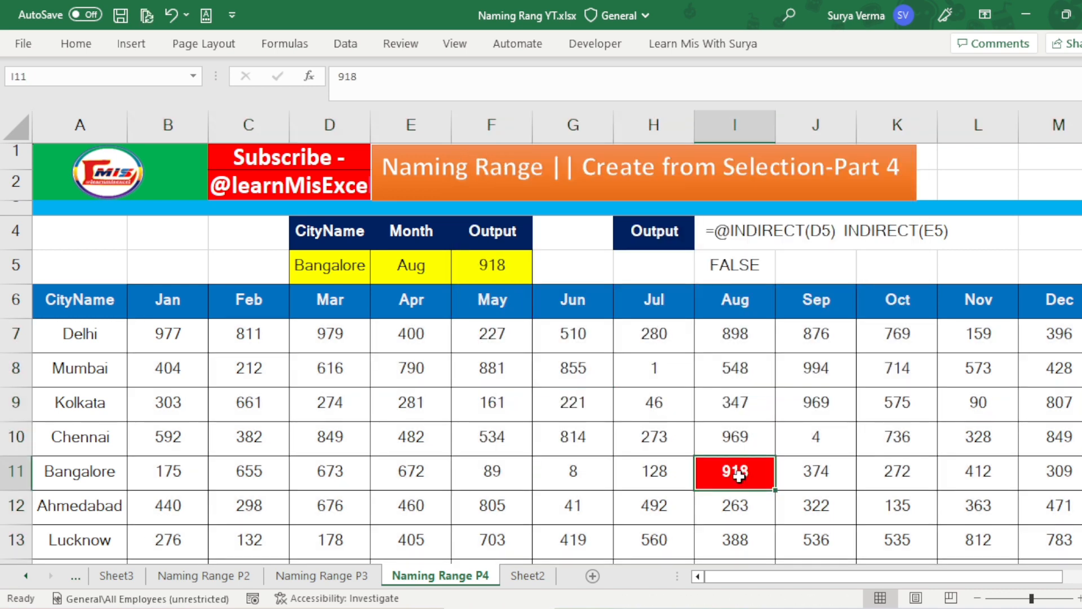
click(506, 268)
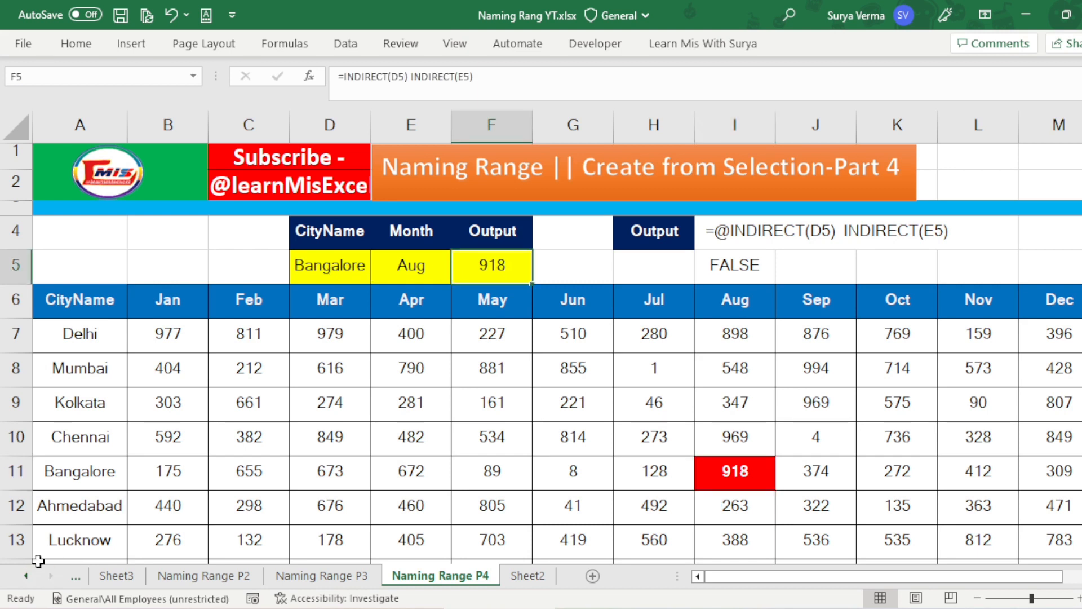
click(58, 479)
click(16, 472)
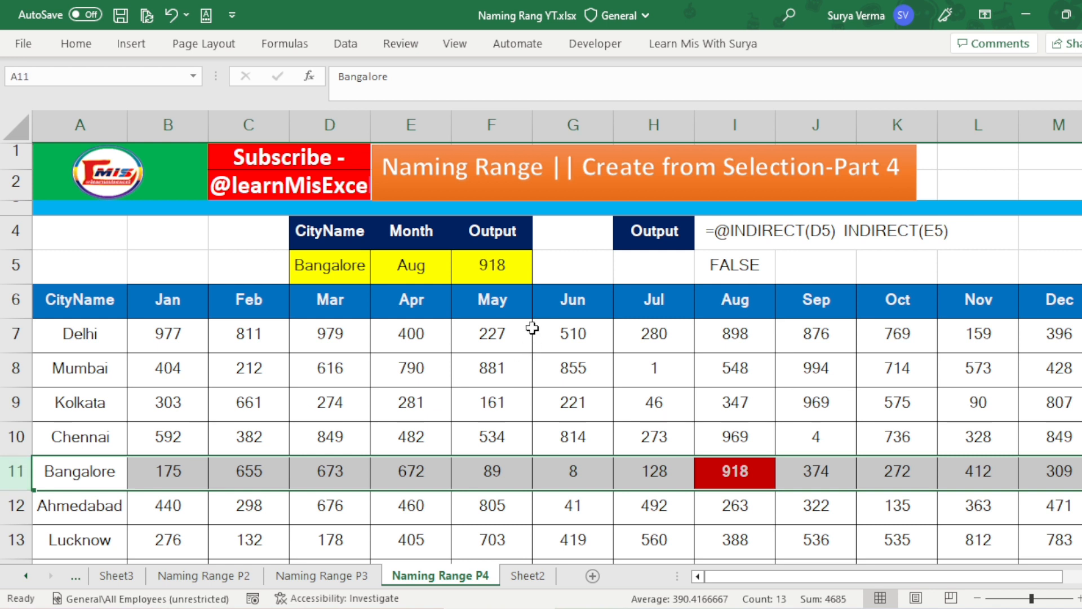
click(748, 473)
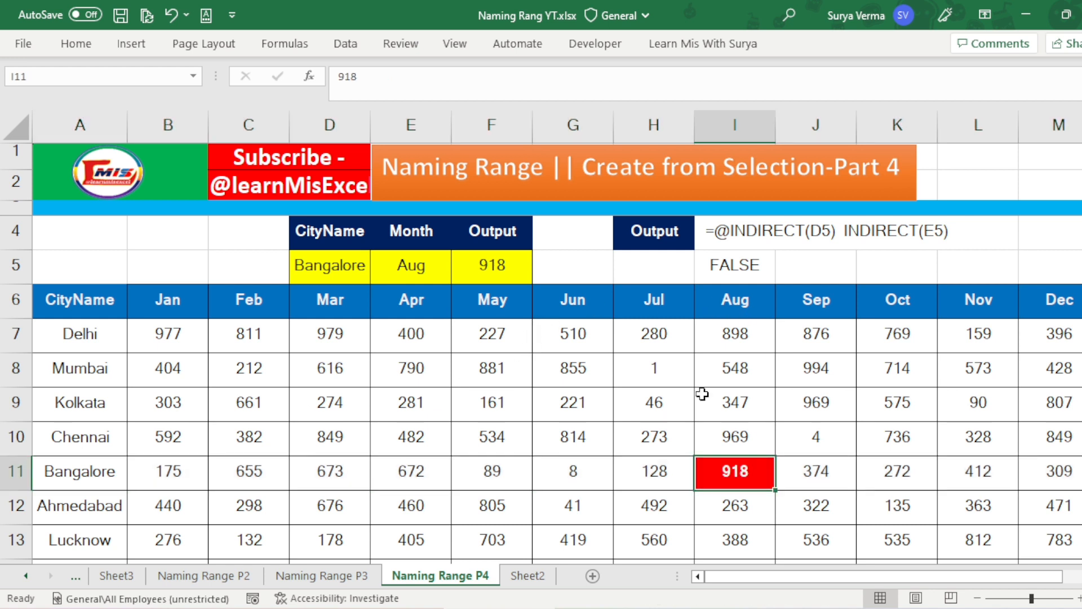
Step: Test the highlighting by switching the Month cell E5 to Jul and the CityName cell D5 to Mumbai
click(433, 269)
click(460, 275)
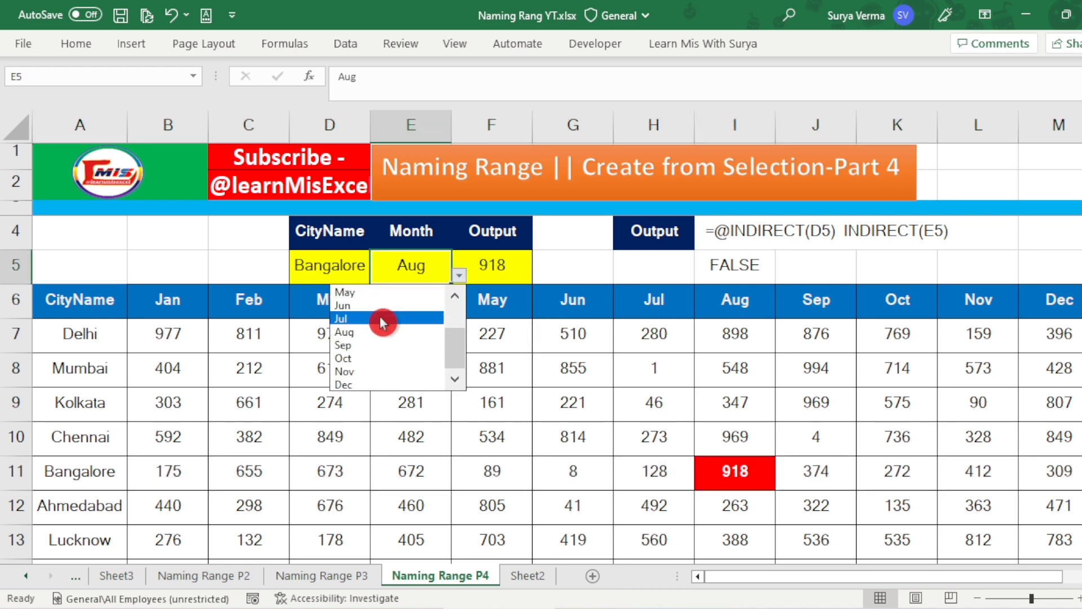
click(380, 318)
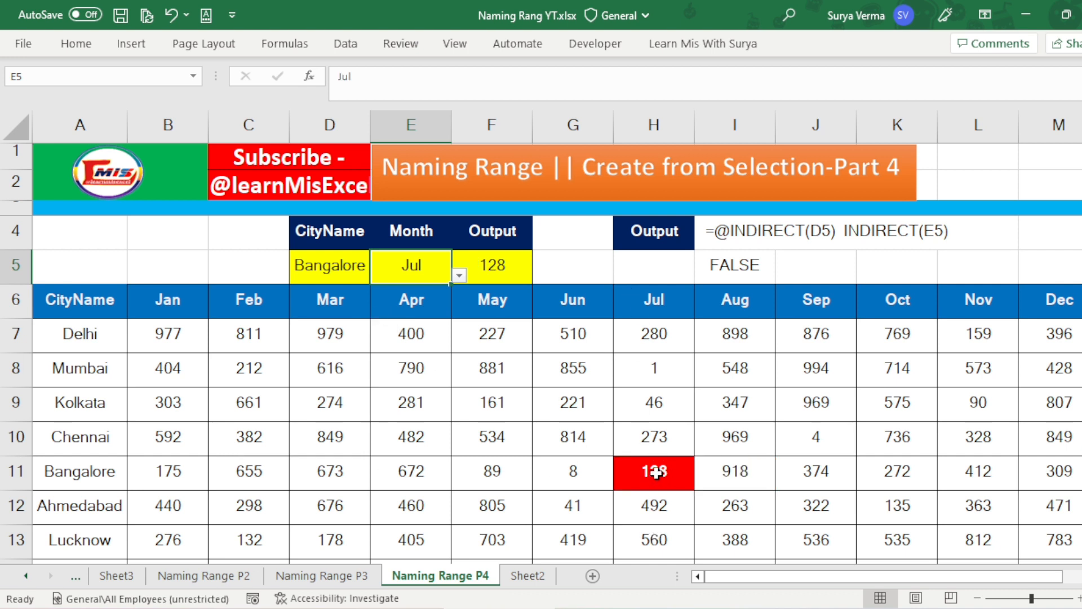
click(367, 265)
click(377, 275)
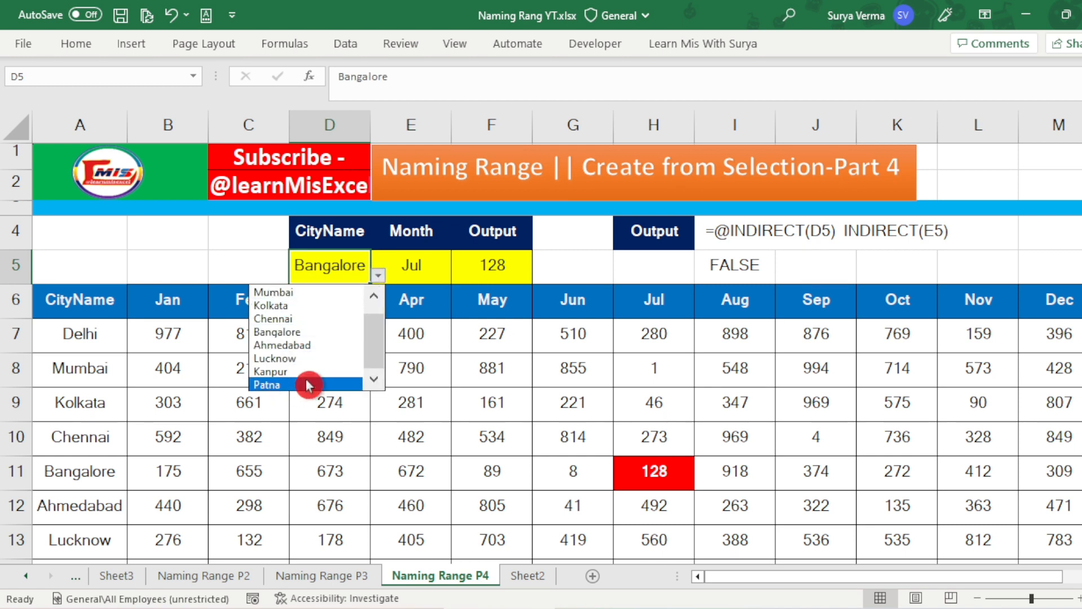
click(289, 293)
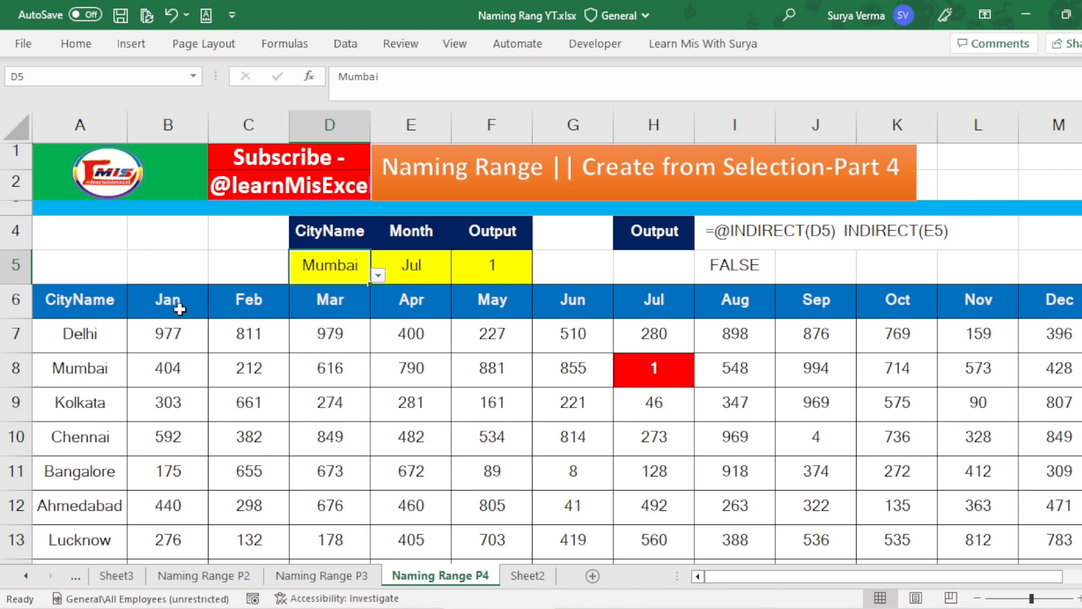
Step: Examine the table from its CityName header to the last Dec value, and return to the CityName lookup cell D5
click(79, 300)
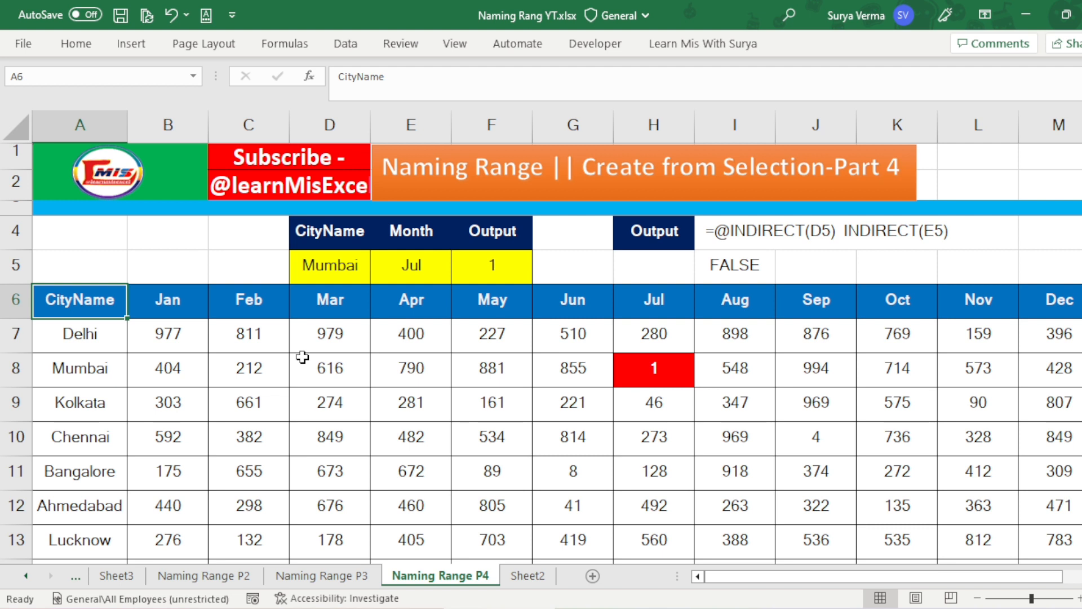
key(ctrl+Right)
key(ctrl+Down)
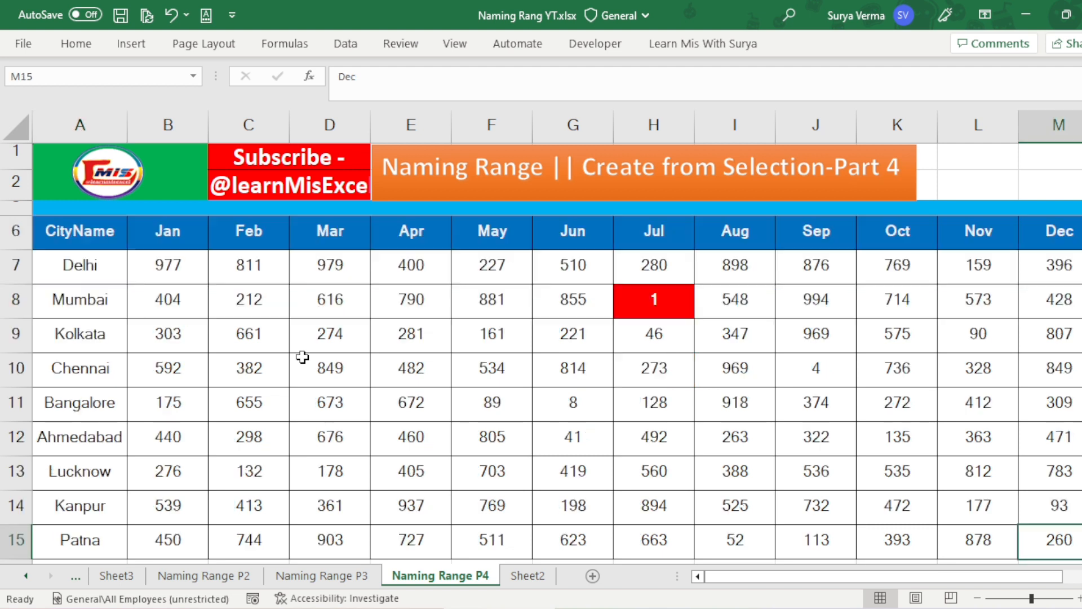
key(ctrl+Up)
key(ctrl+Left)
key(Up)
key(Up)
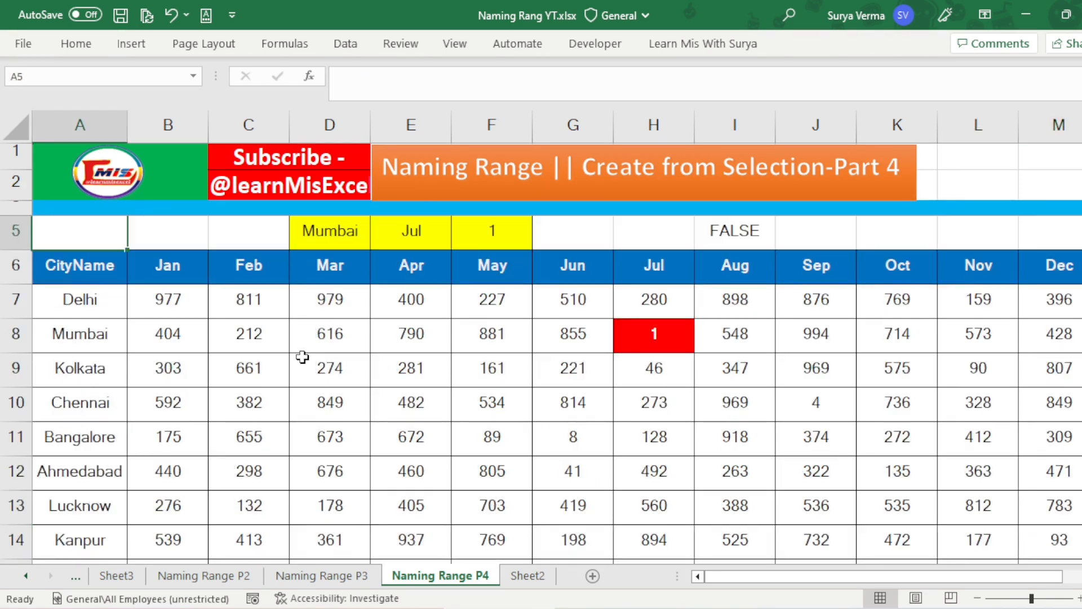
key(Right)
key(Right)
key(Right)
key(Down)
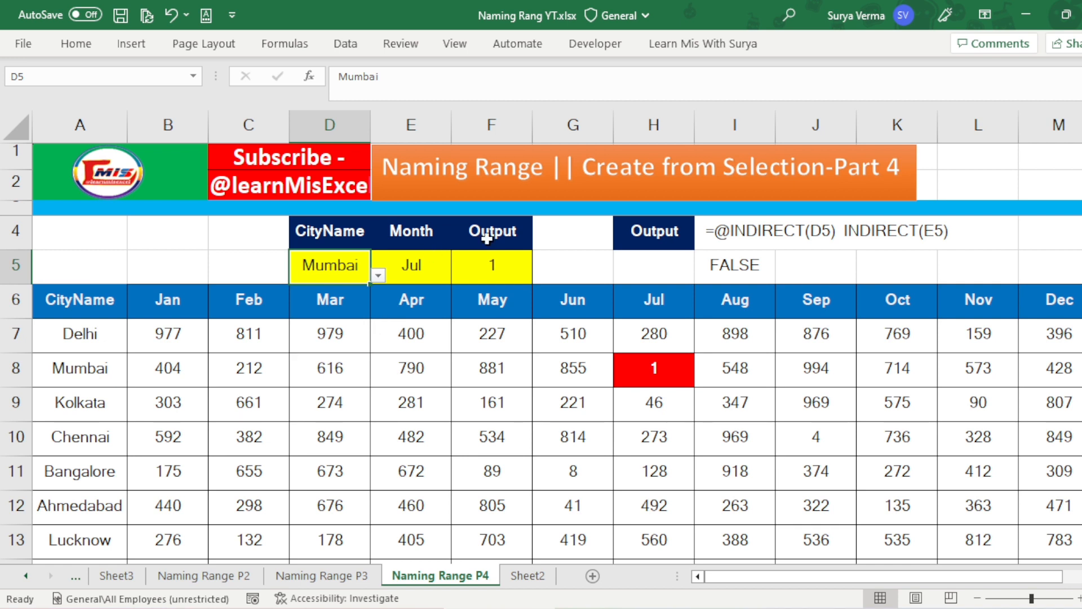
Step: Convert the formula in I5 to displayed text, =$F$5=B7, and label it CF in H5
click(747, 225)
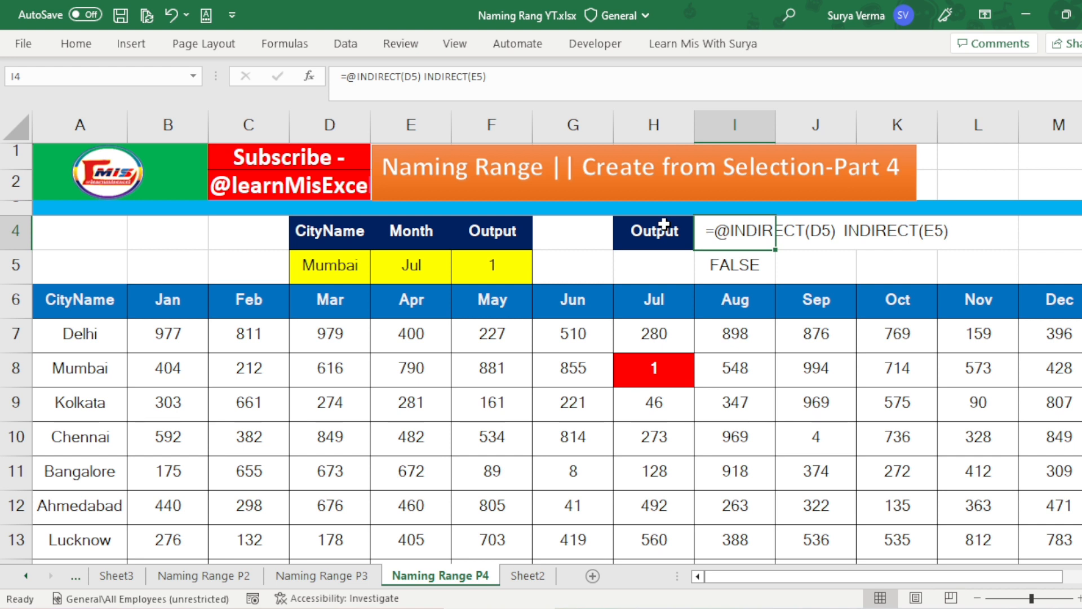
click(724, 265)
click(340, 75)
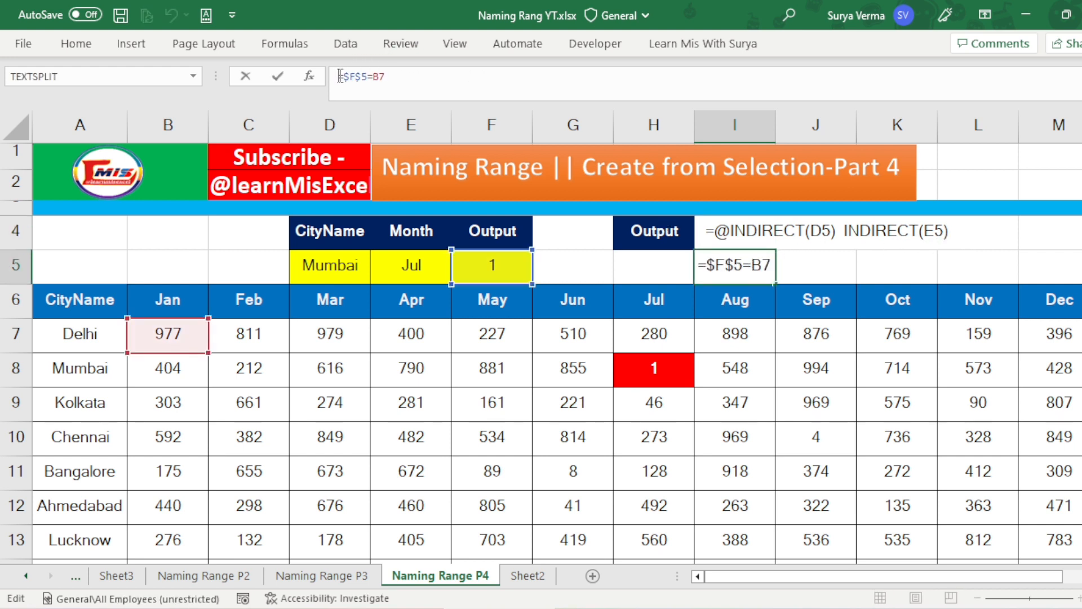
key(Return)
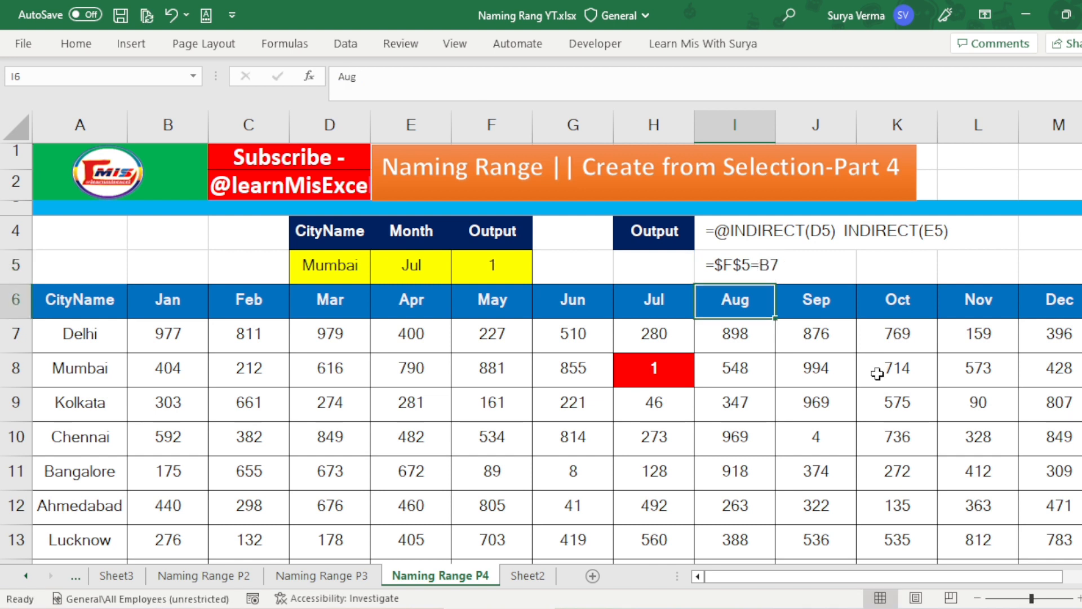
click(663, 274)
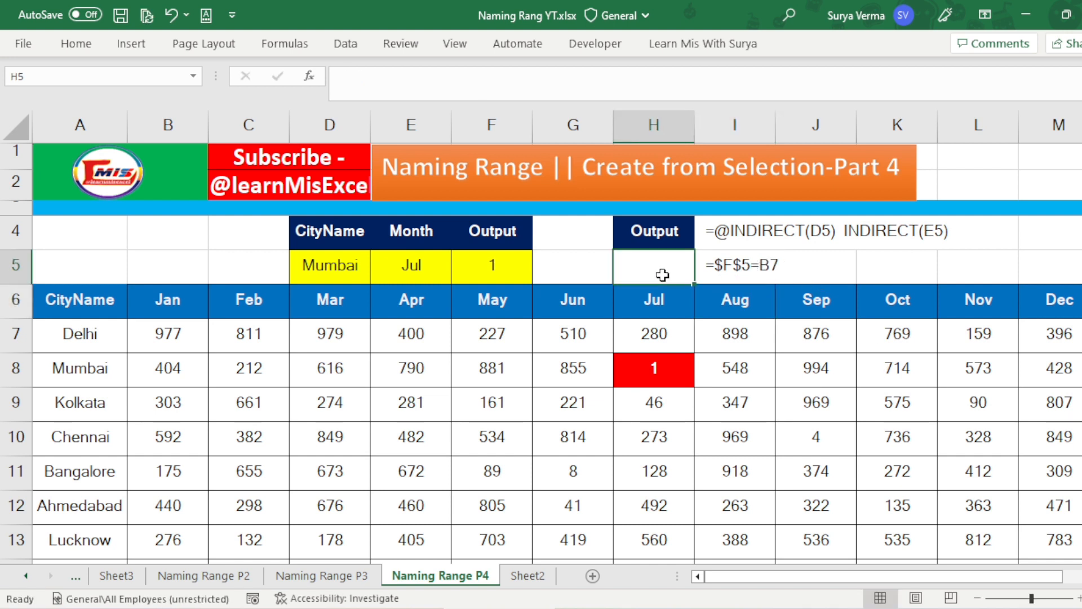
text(CF)
key(Return)
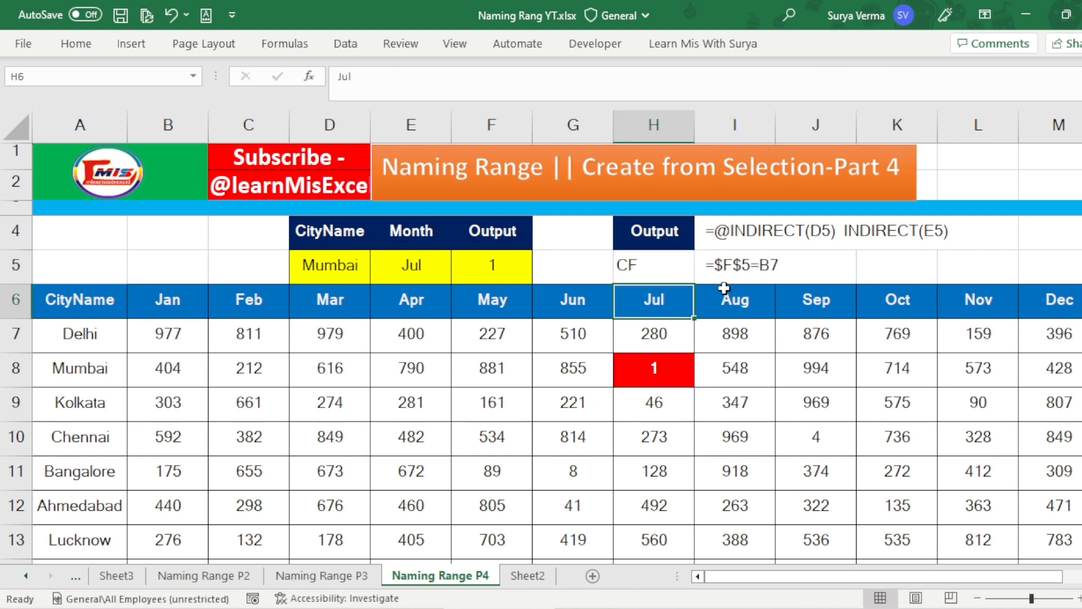
click(716, 266)
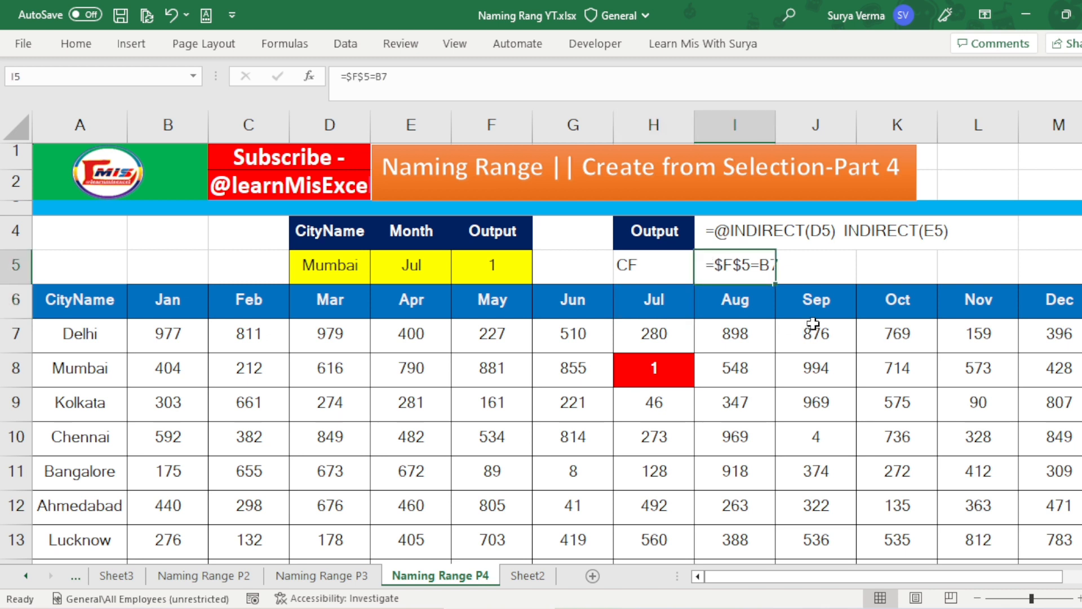
click(335, 264)
click(416, 265)
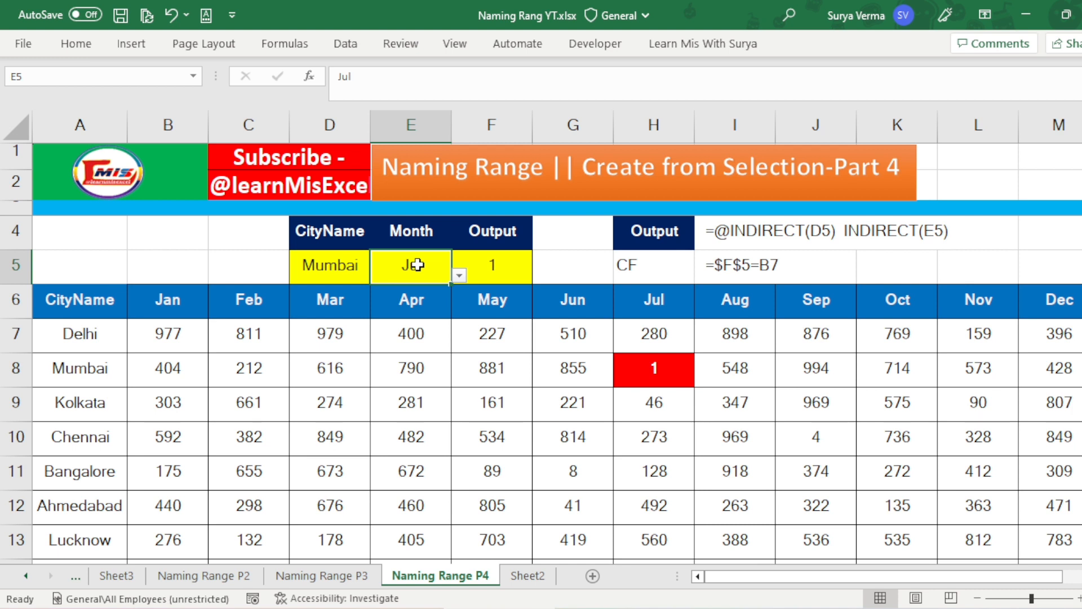